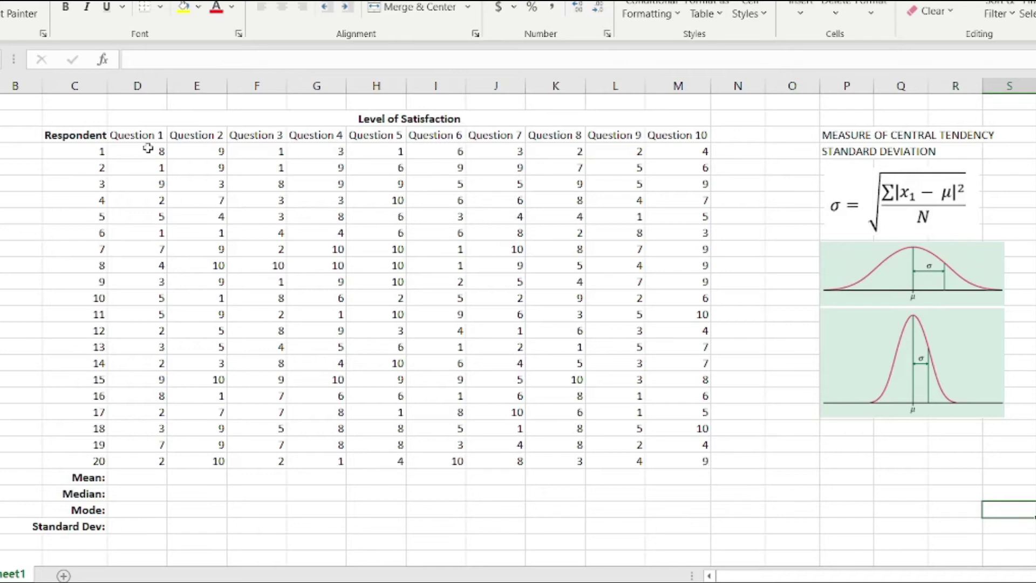
Step: Review the response block and the central tendency and standard deviation notes and pictures
drag(148, 149, 699, 463)
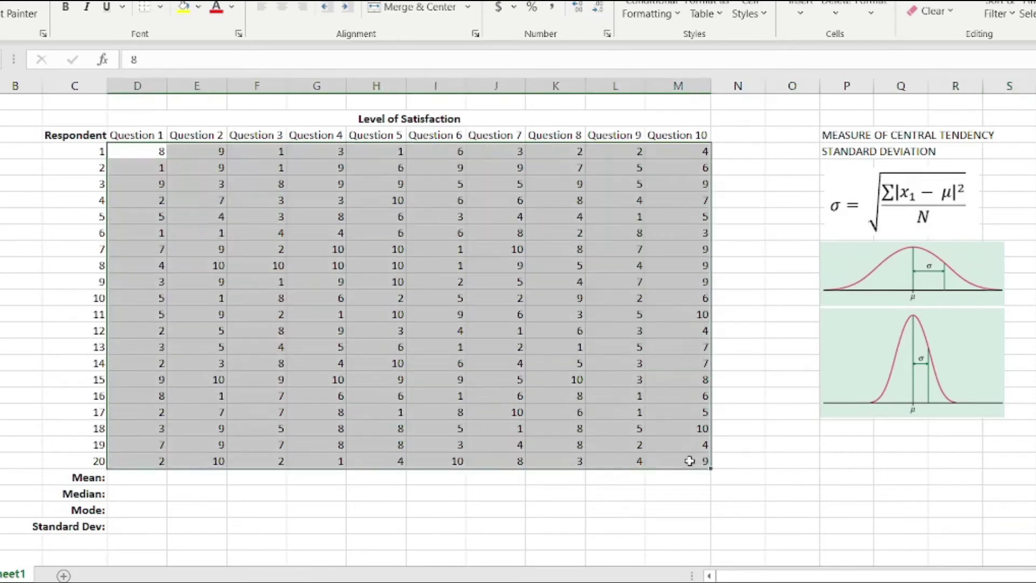
click(834, 137)
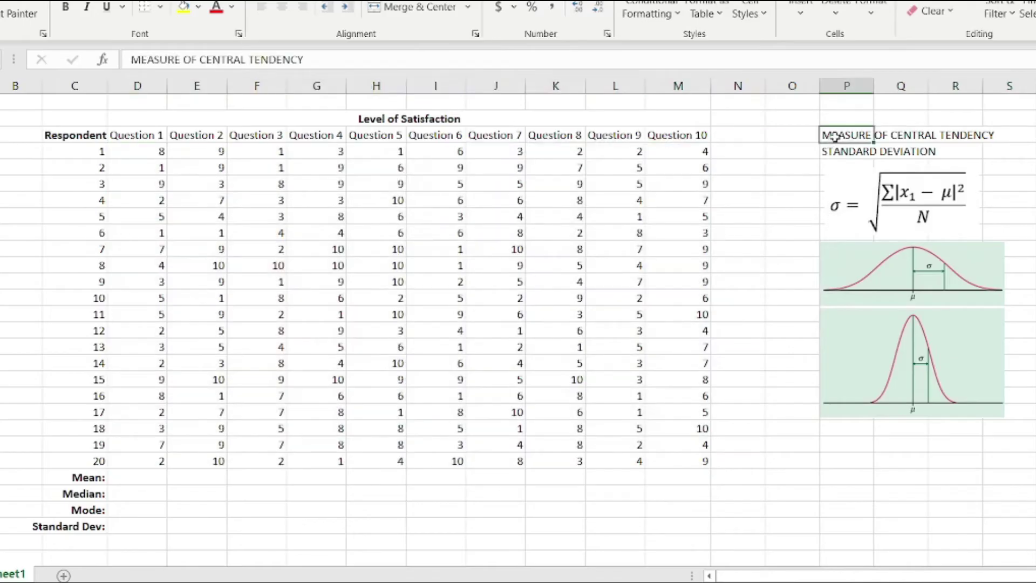
drag(840, 137, 981, 136)
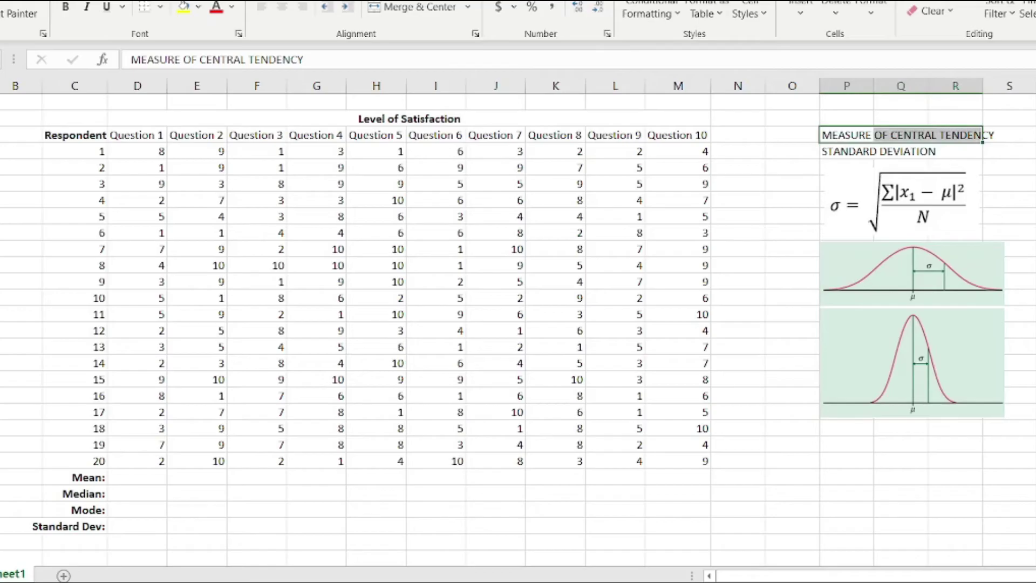
click(1034, 184)
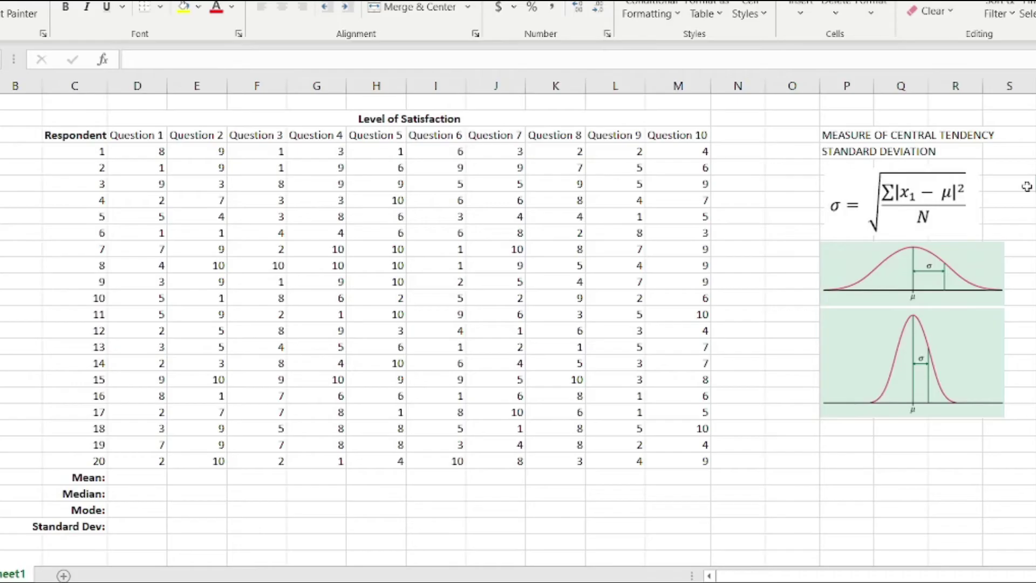
click(846, 153)
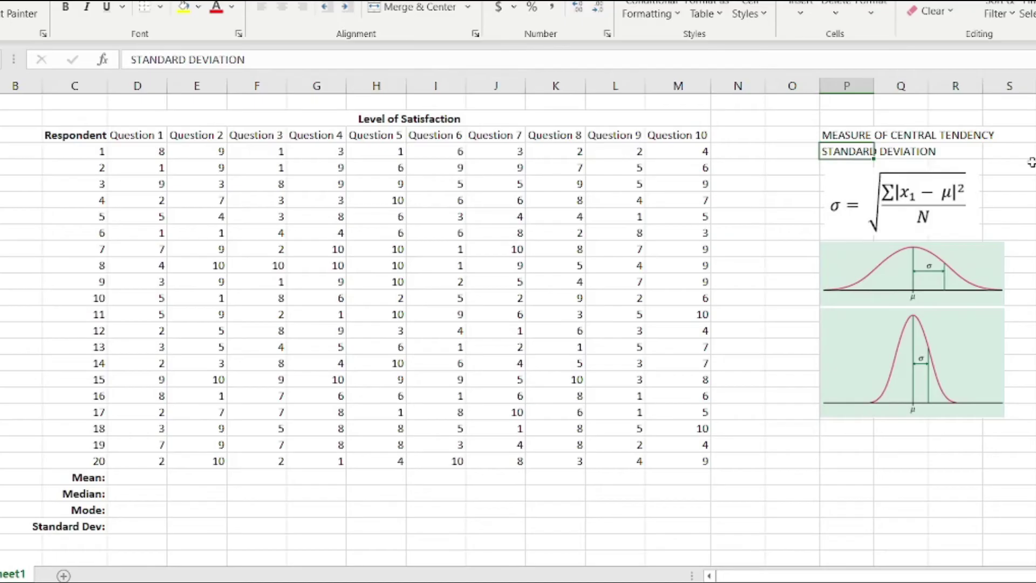
click(896, 155)
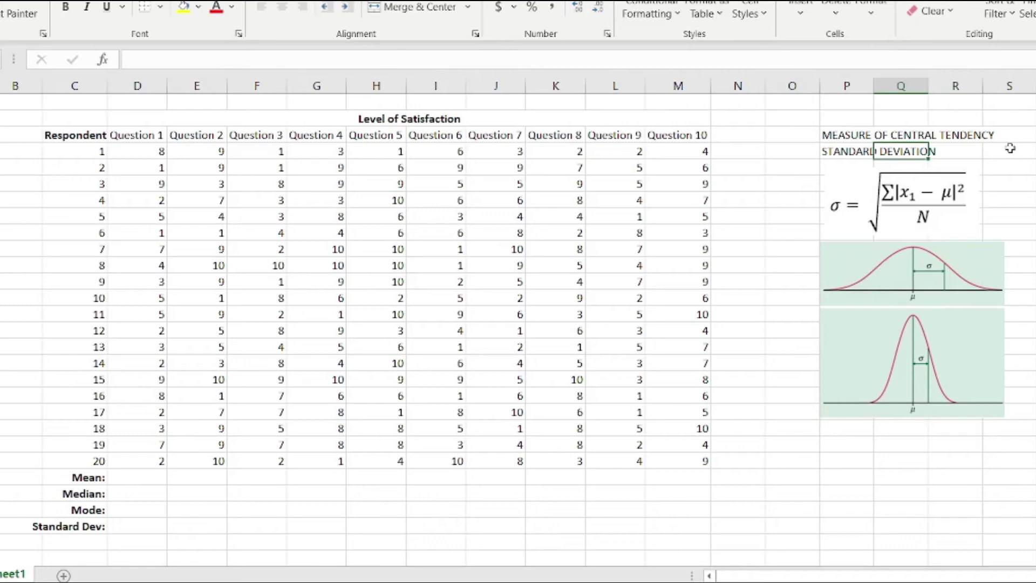
click(958, 207)
click(1033, 201)
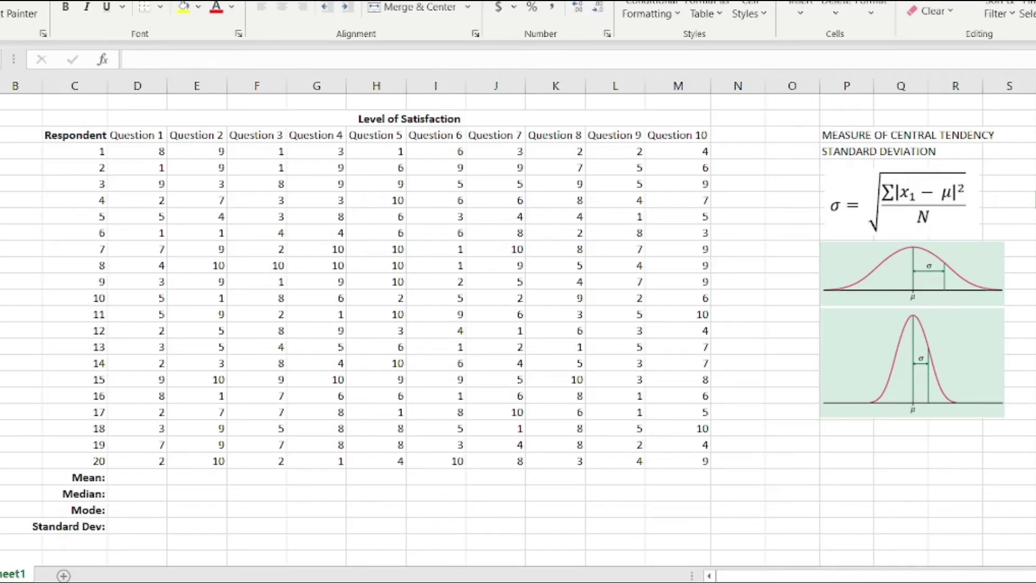
click(958, 288)
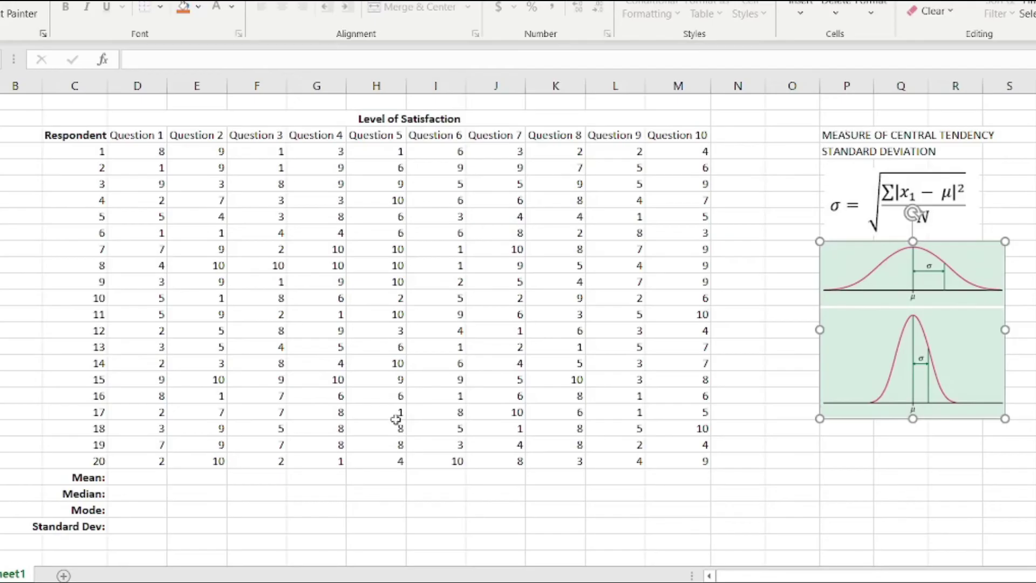
Step: Enter =AVERAGE(D4:D23) in the Question 1 Mean cell D24, returning 4.4
click(140, 479)
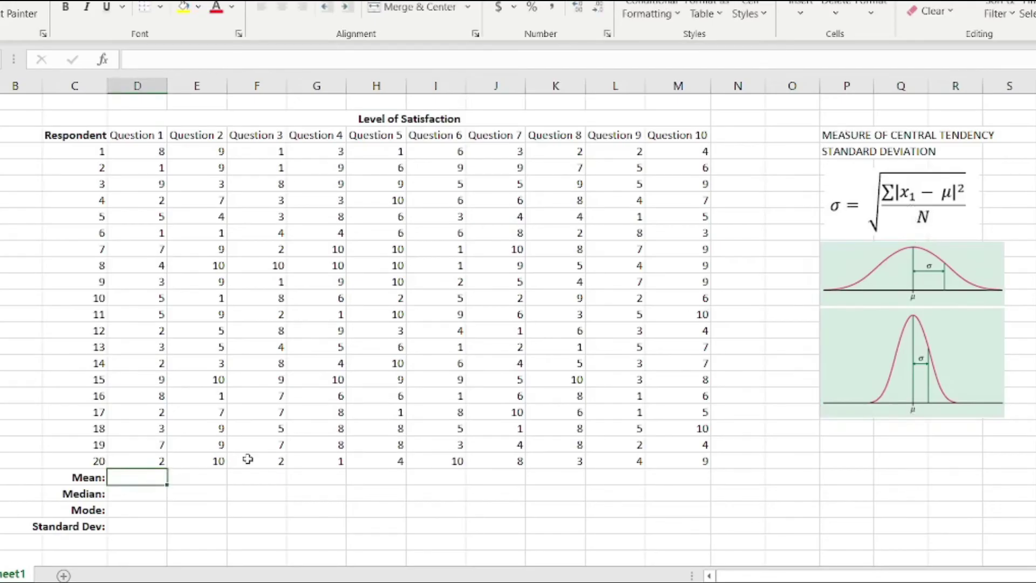
scroll(248, 459, down, 1)
scroll(248, 459, up, 1)
text(=aver)
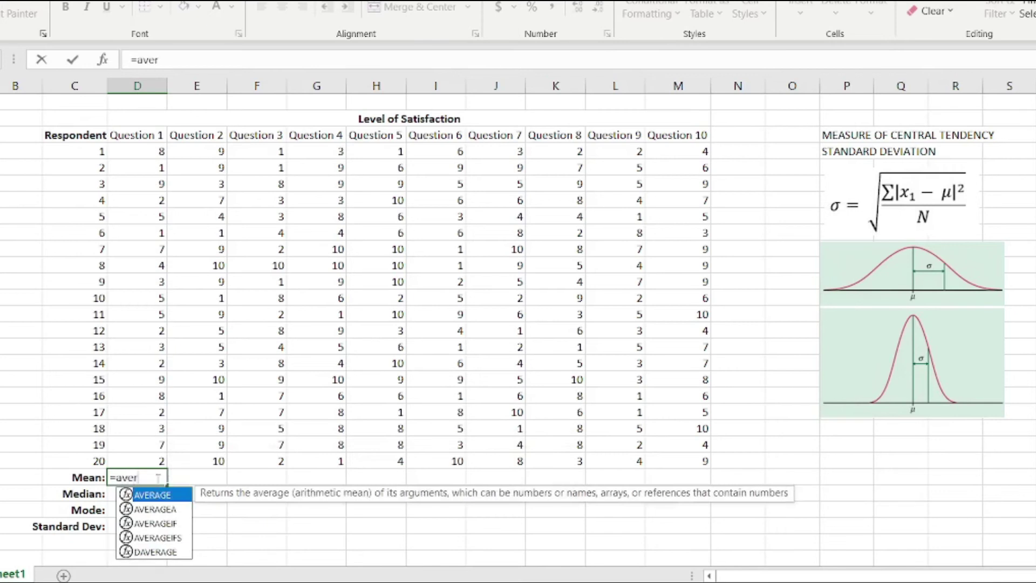
double_click(152, 496)
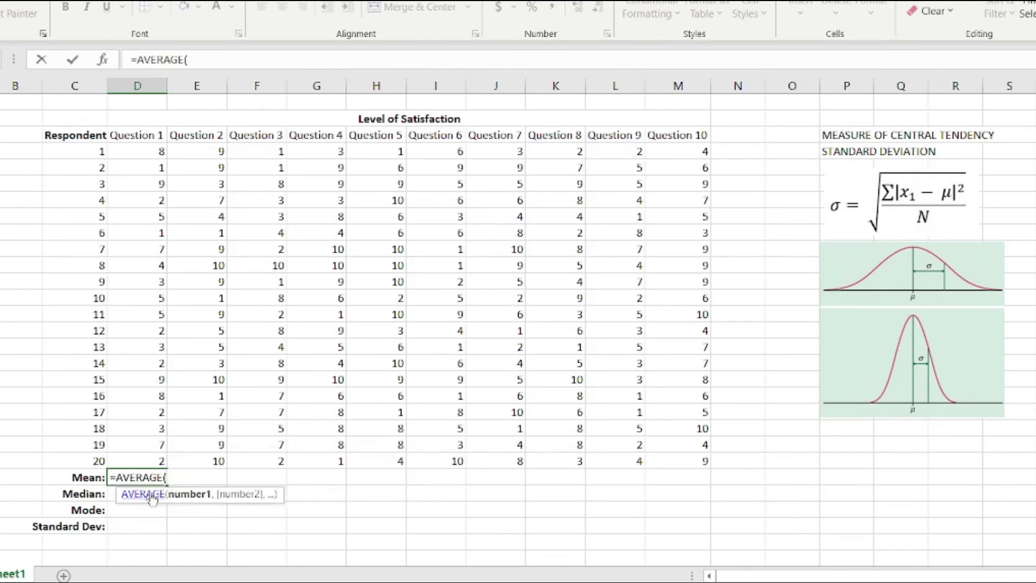
click(147, 153)
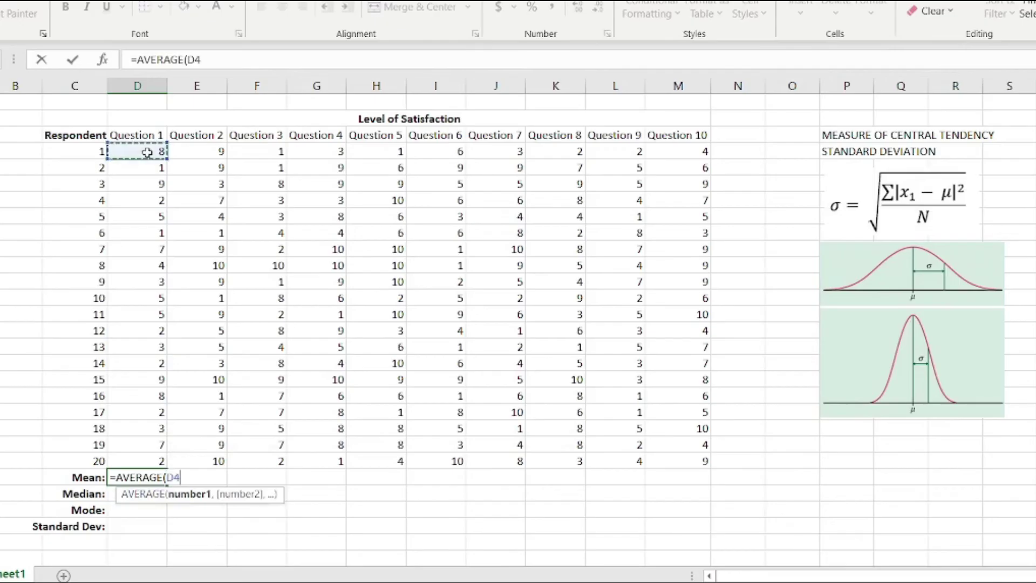
drag(147, 153, 143, 459)
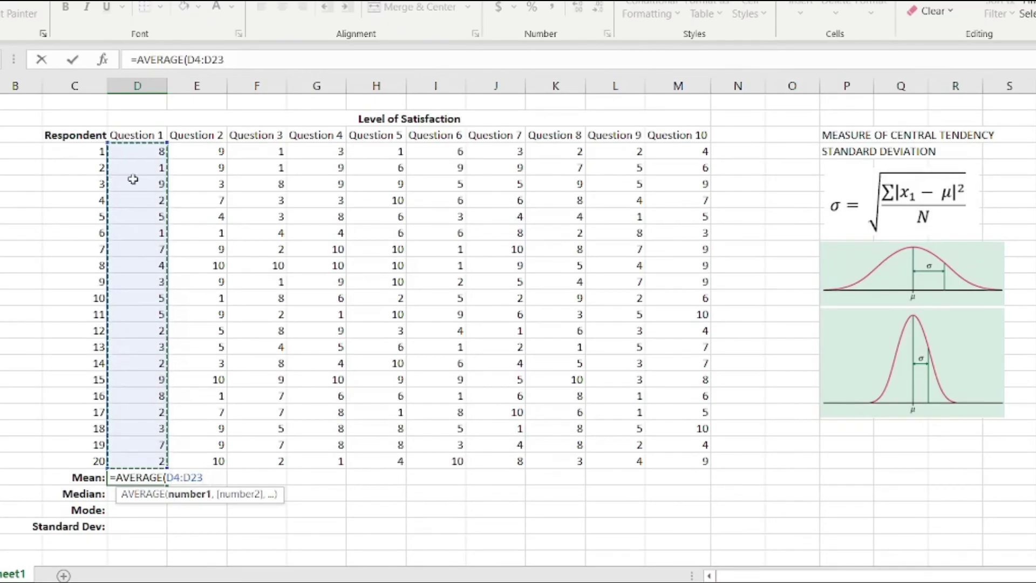
key(Return)
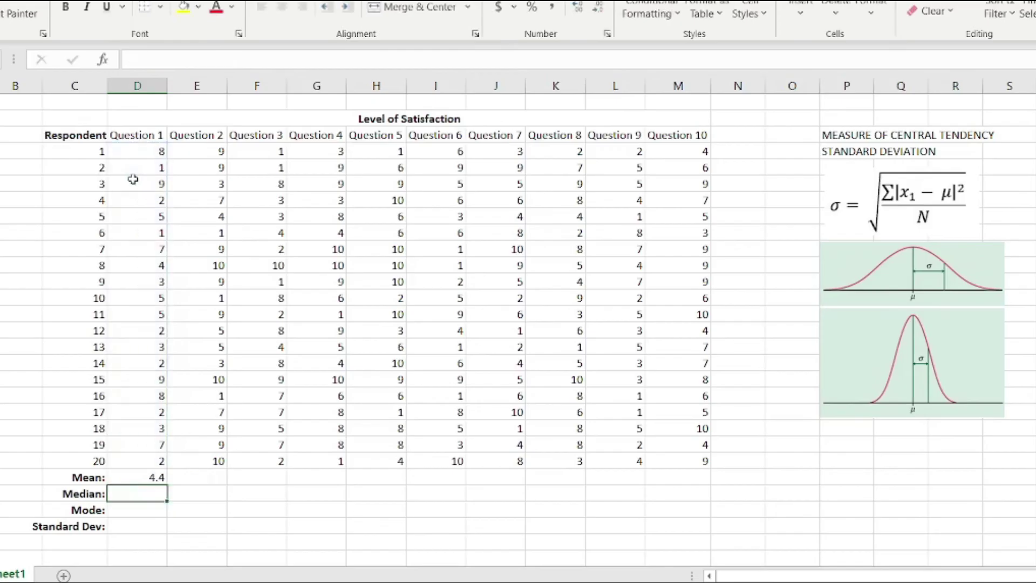
Step: Enter =AVERAGE(E4:E23) in E24 for a Question 2 Mean of 6.5, then recheck both Mean formulas
click(139, 477)
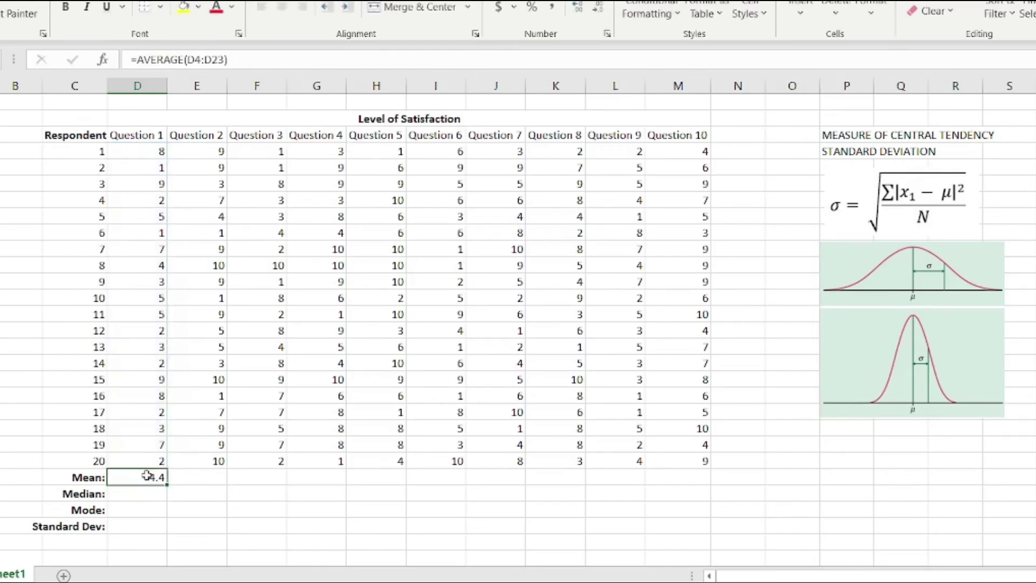
click(200, 479)
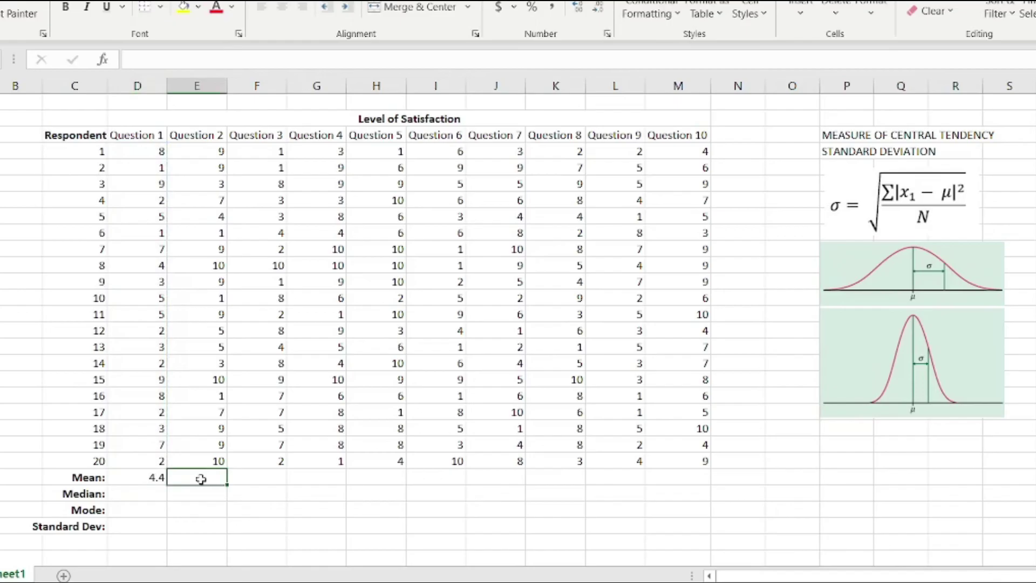
text(=)
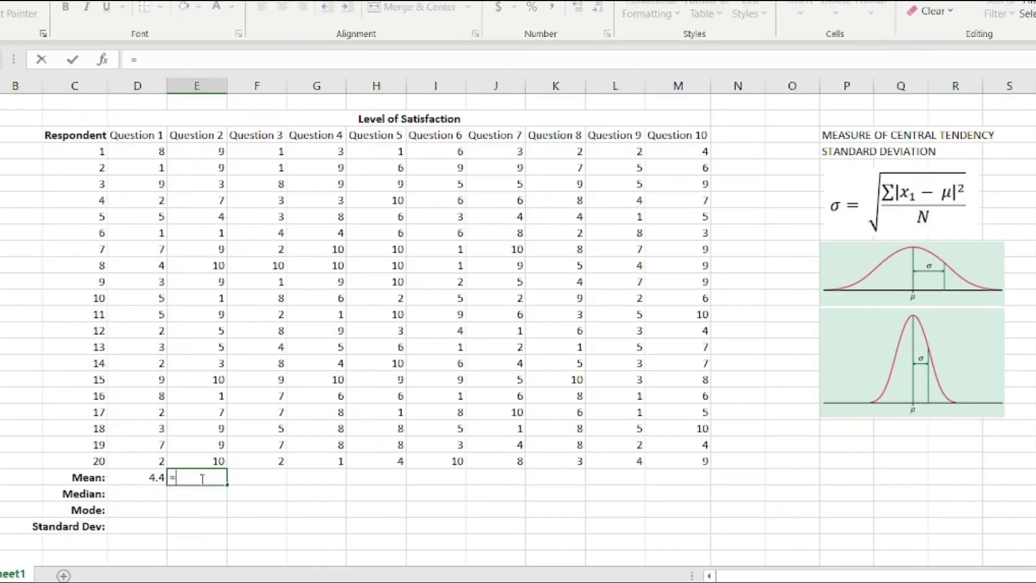
text(aver)
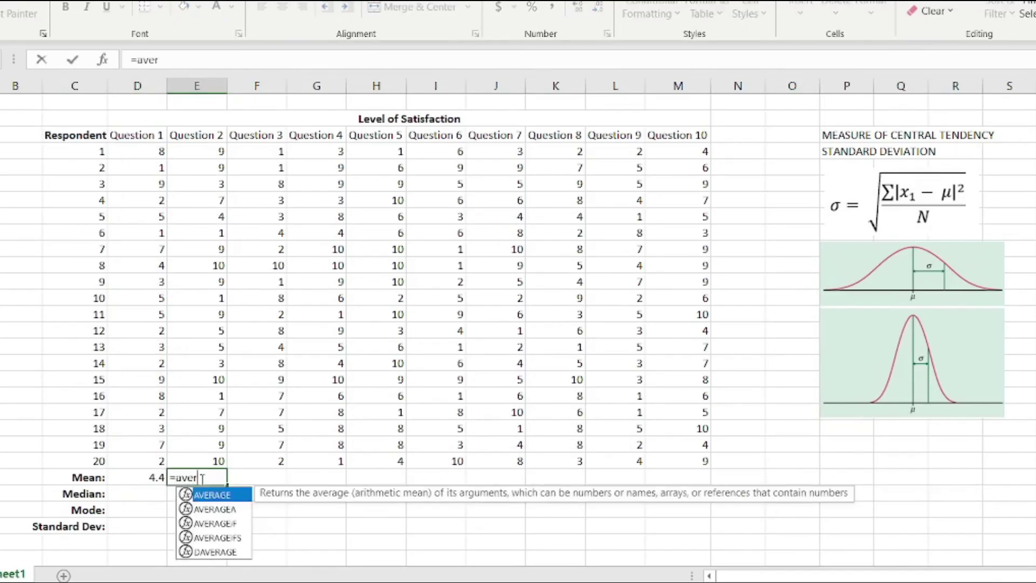
double_click(236, 494)
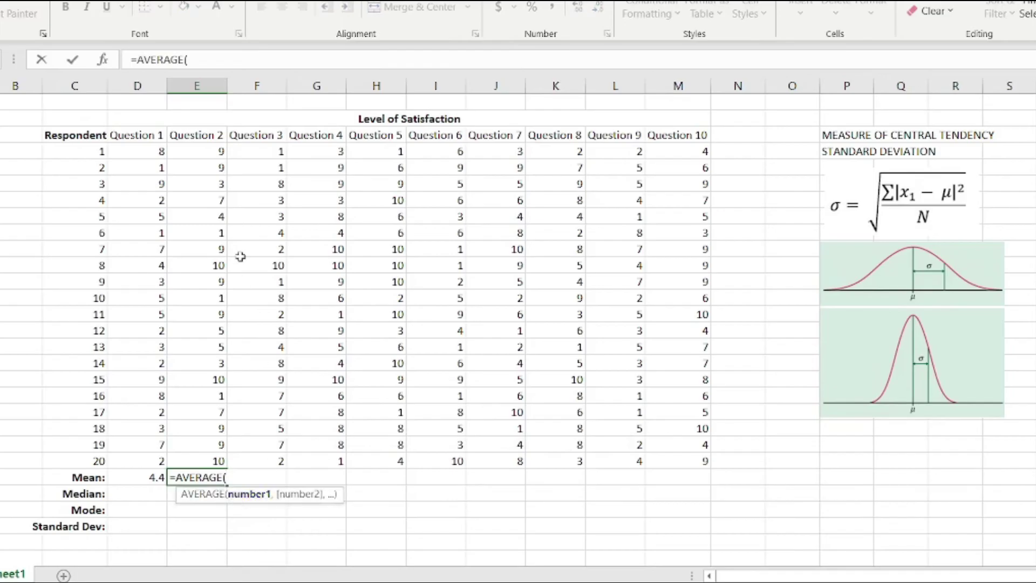
drag(203, 153, 198, 460)
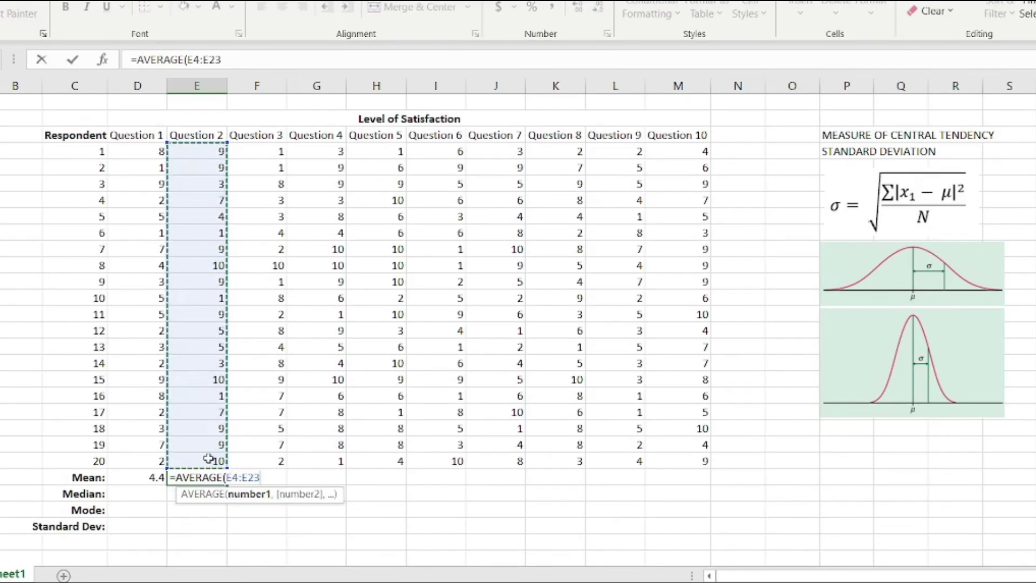
key(Return)
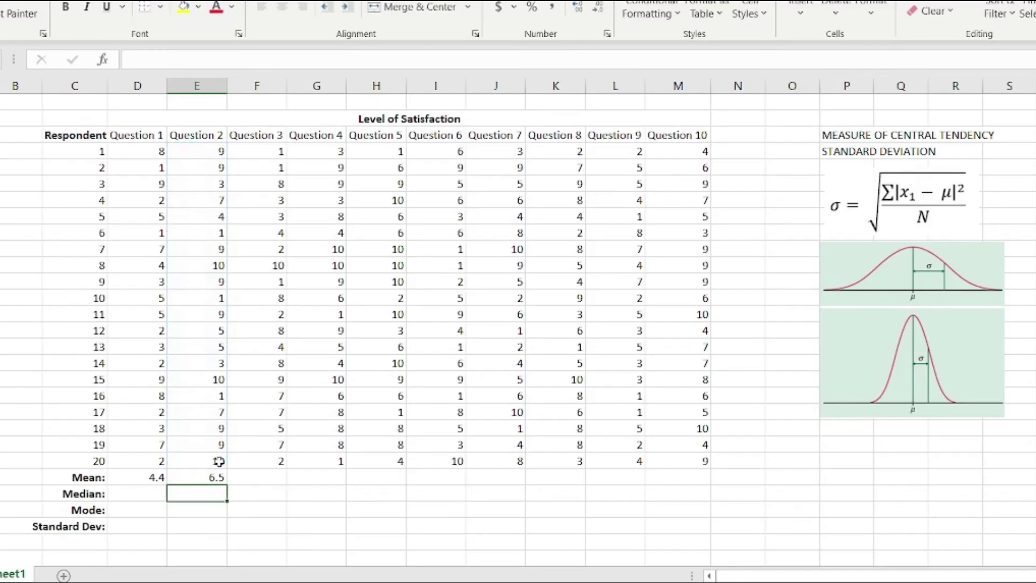
click(142, 480)
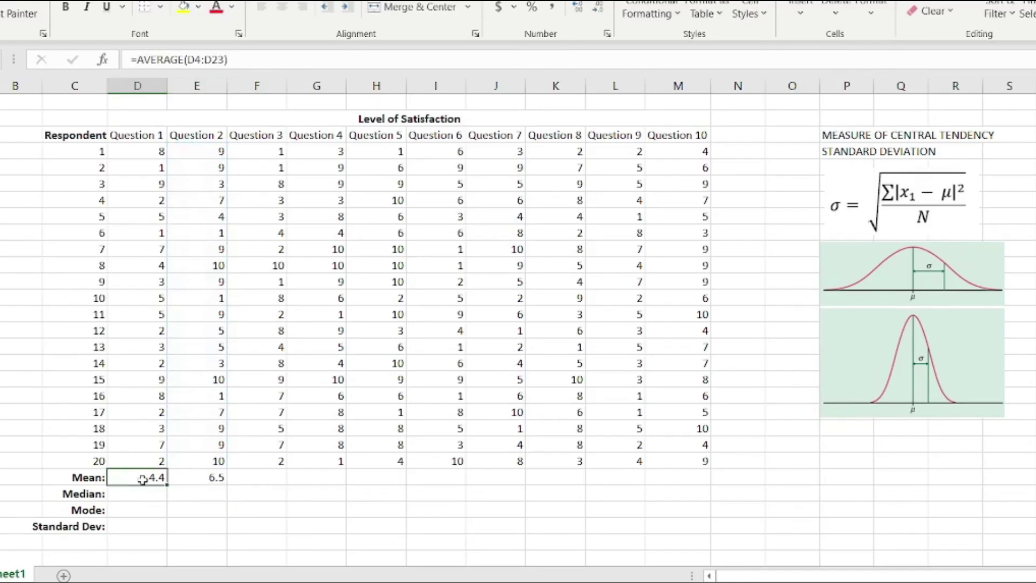
click(201, 476)
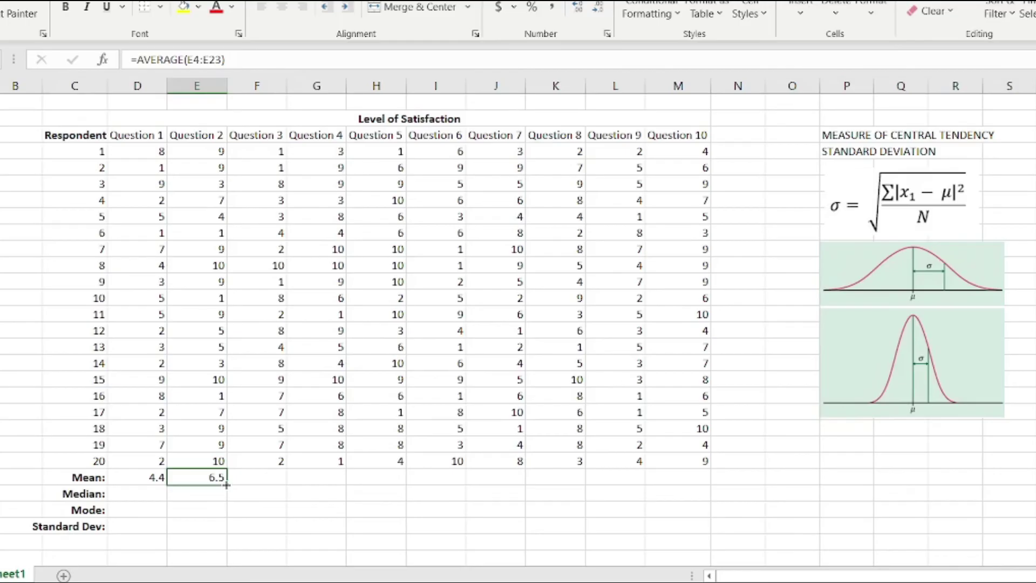
Step: Fill the AVERAGE formula from E24 across to M24 and verify the Mean formulas for Questions 1–5
drag(226, 485, 685, 475)
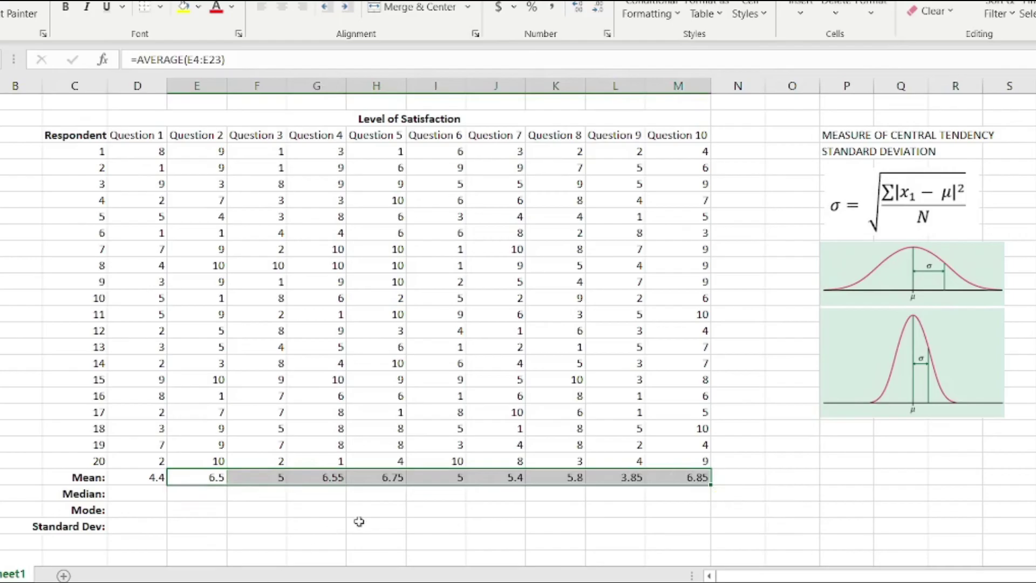
click(376, 495)
click(157, 476)
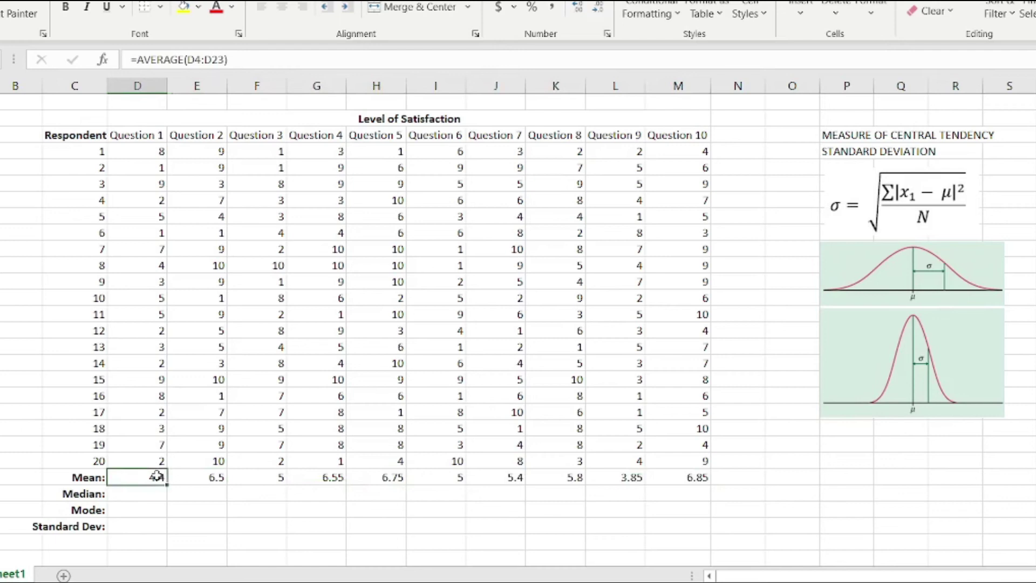
click(201, 478)
click(277, 477)
click(324, 478)
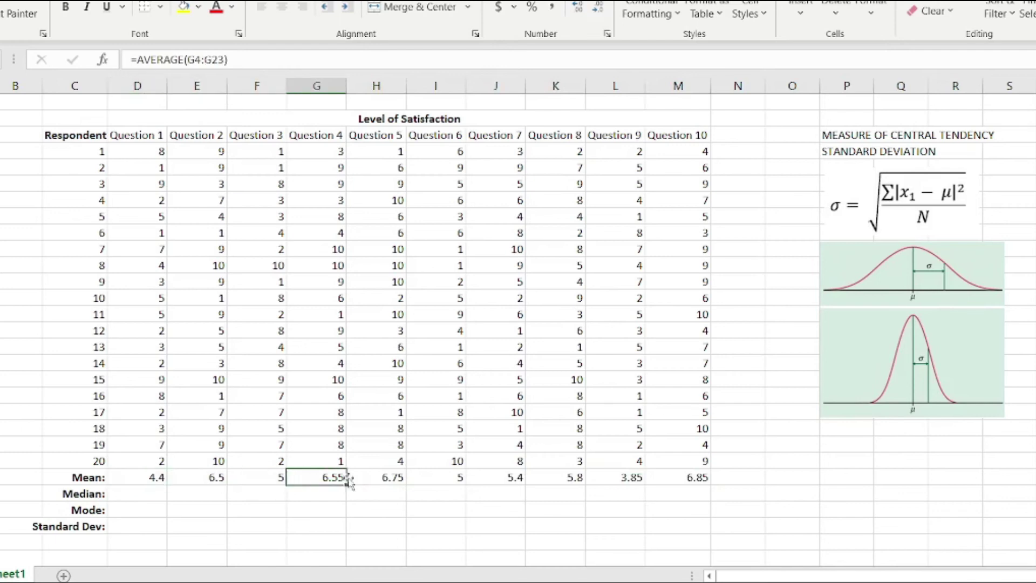
click(400, 479)
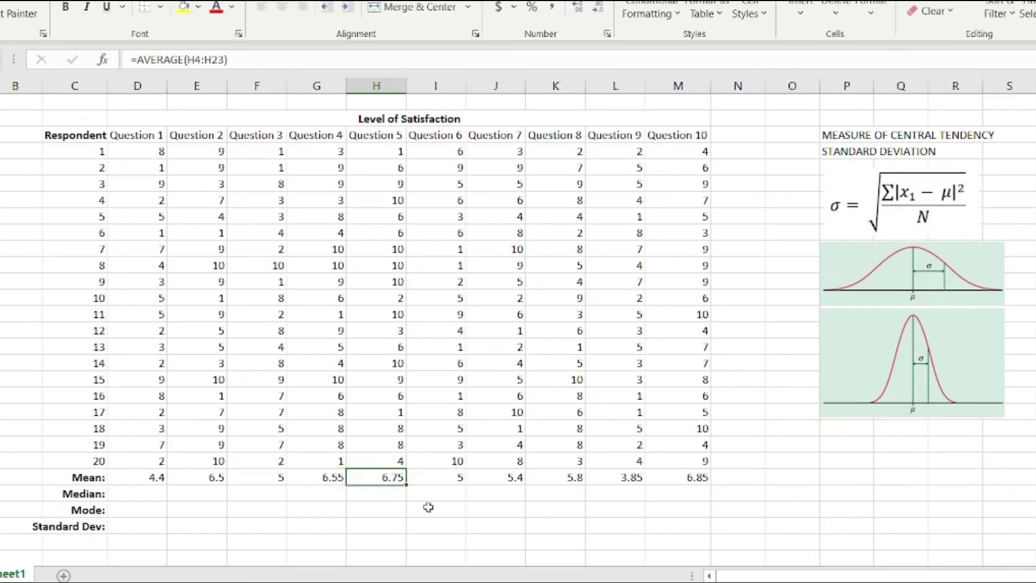
Step: Enter =MEDIAN(D4:D23) in D25 and fill it across to M25, giving medians 3.5 through 7
click(155, 496)
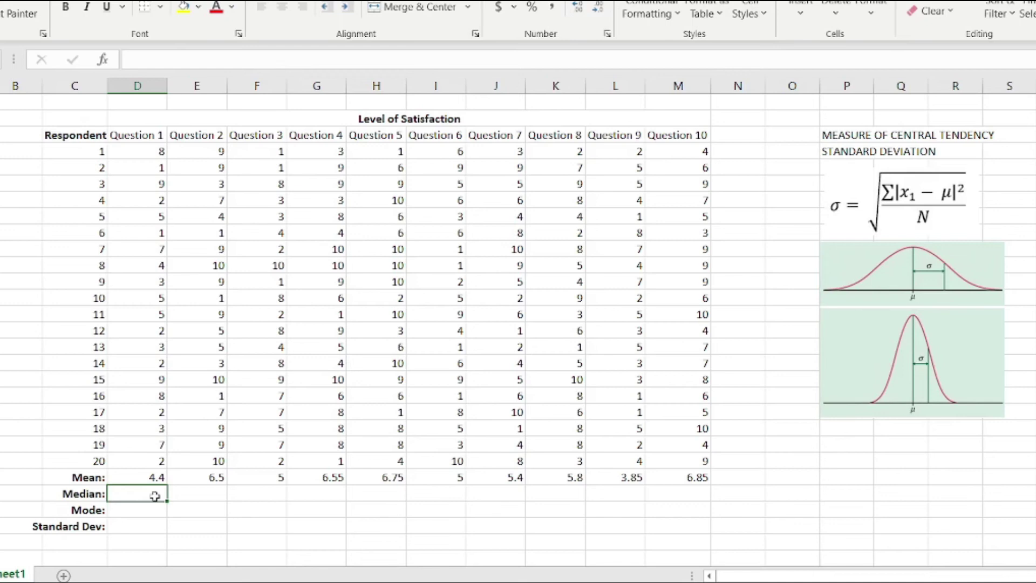
text(=)
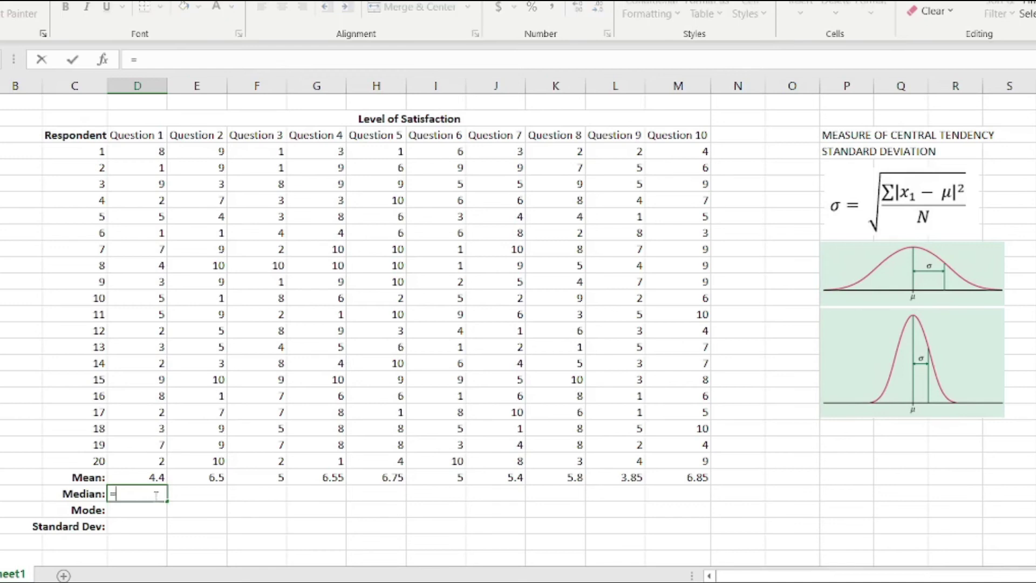
text(medi)
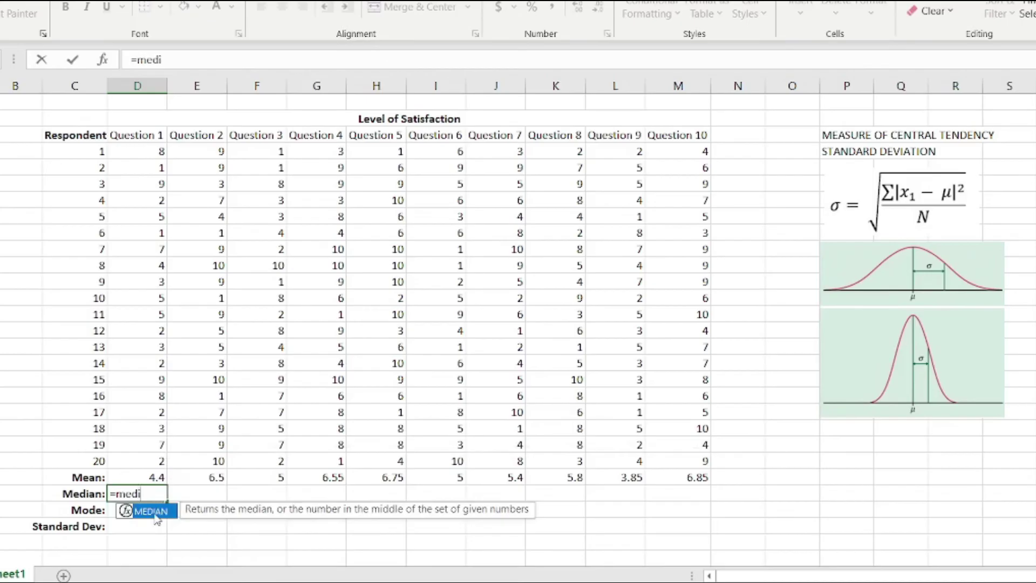
double_click(154, 511)
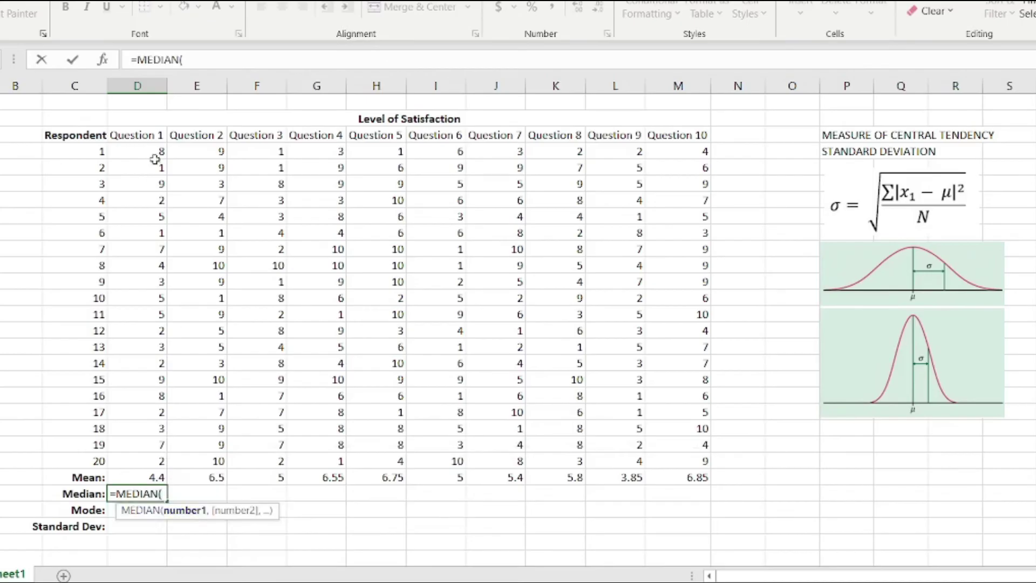
drag(155, 153, 141, 480)
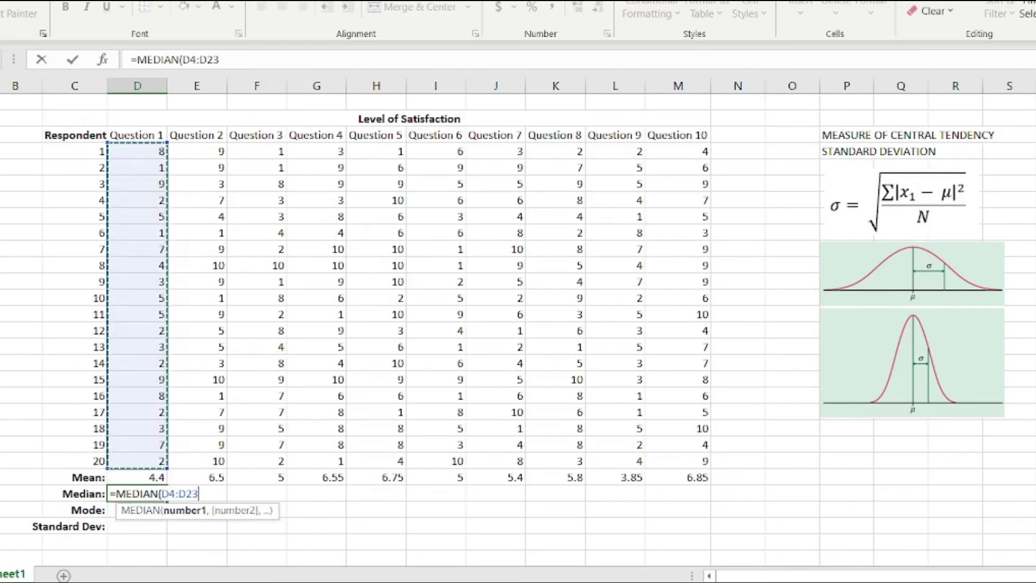
key(Return)
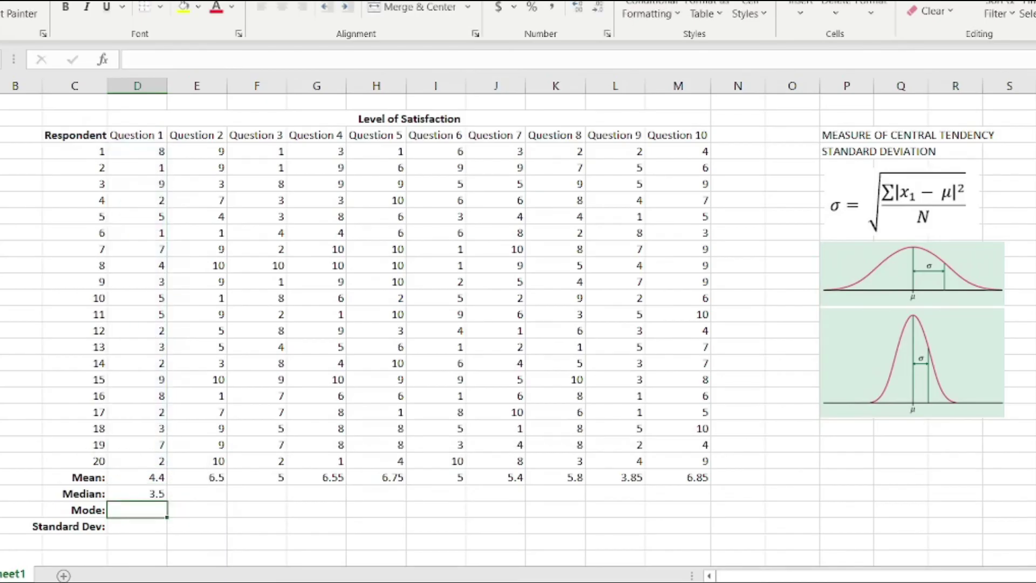
click(152, 493)
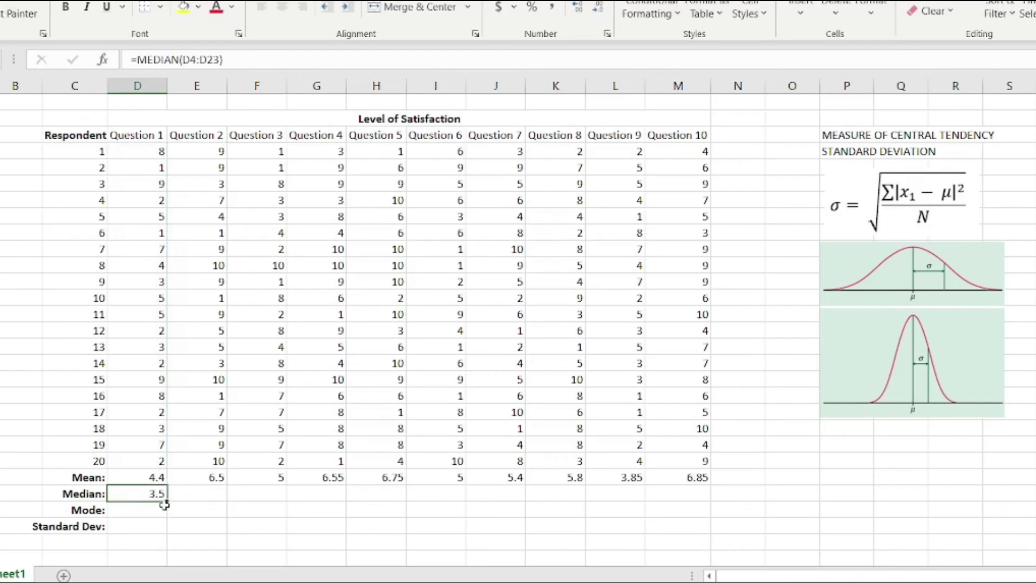
drag(167, 503, 711, 504)
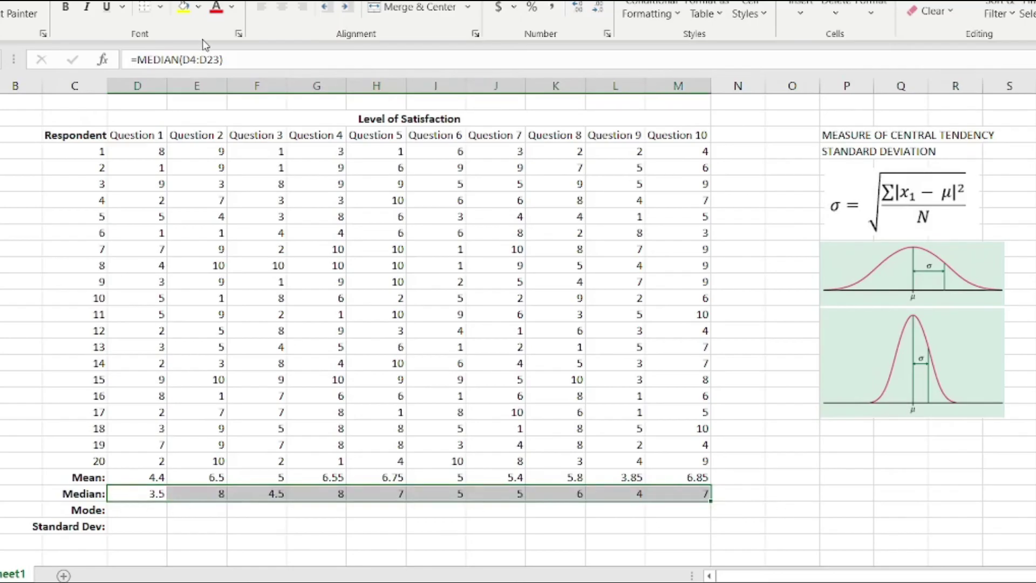
click(770, 499)
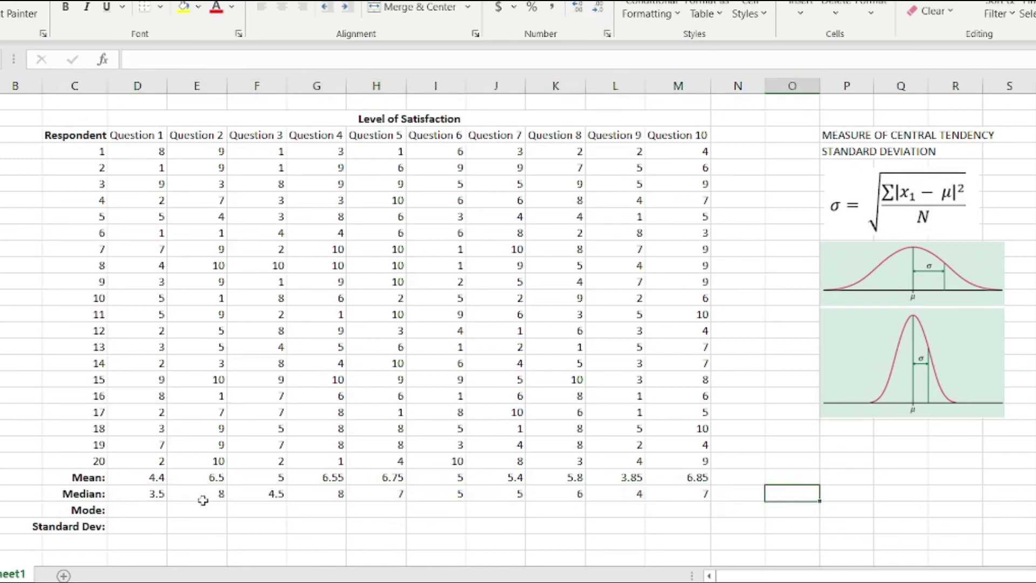
Step: Enter =MODE(D4:D23) in D26 and fill it across to M26, giving modes 2 through 9
click(147, 510)
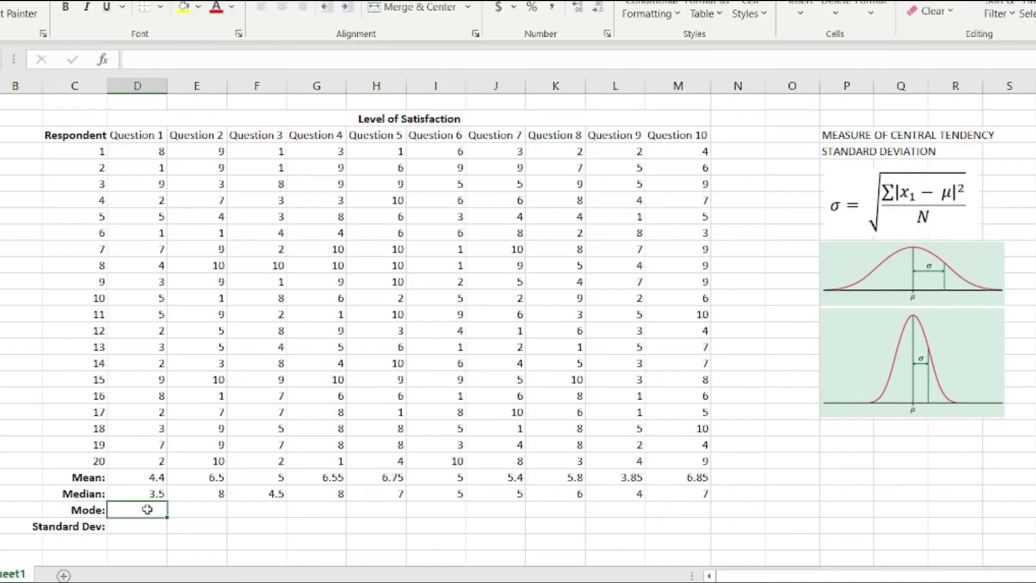
text(=)
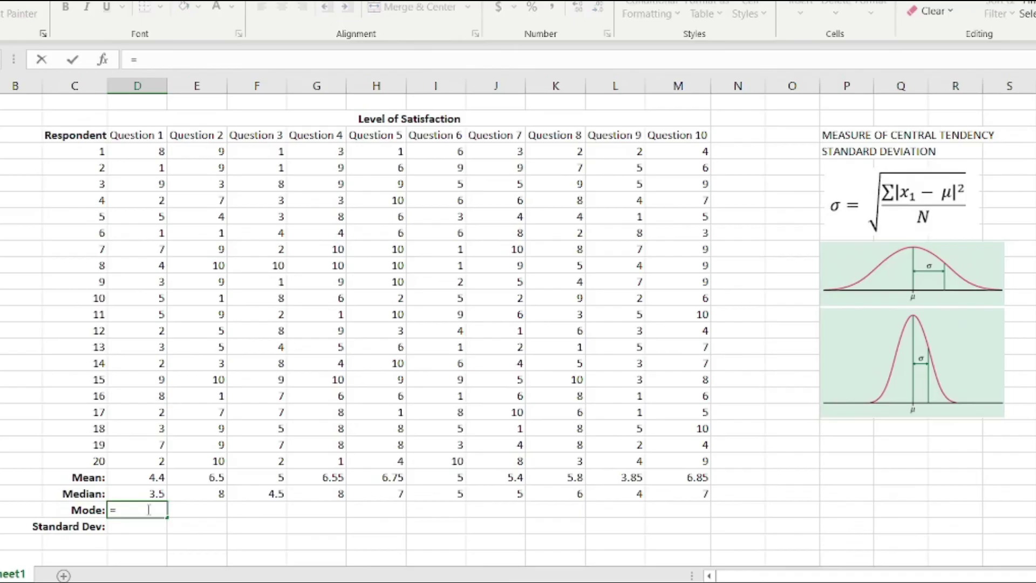
text(Mode)
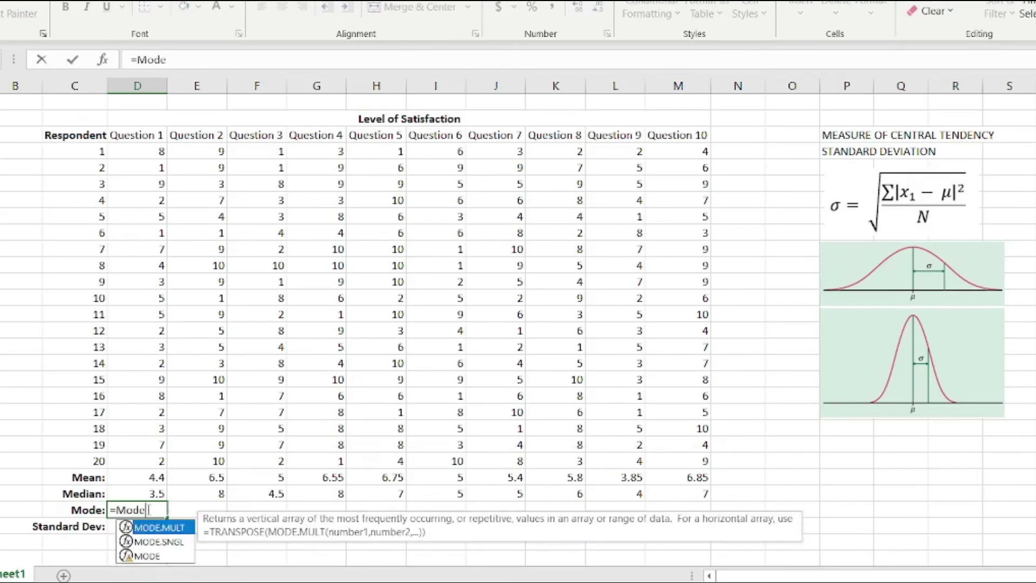
double_click(152, 555)
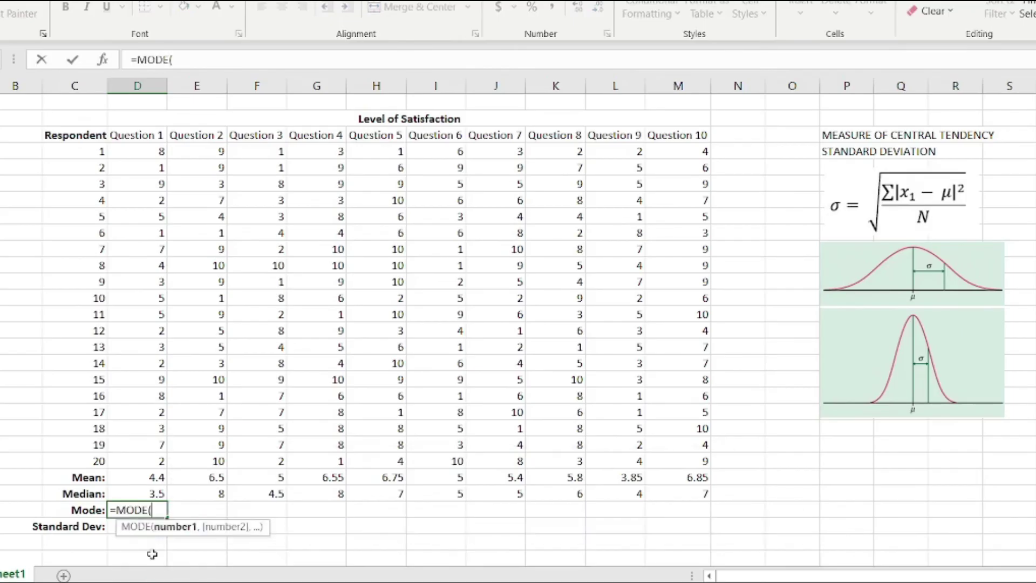
drag(141, 154, 144, 462)
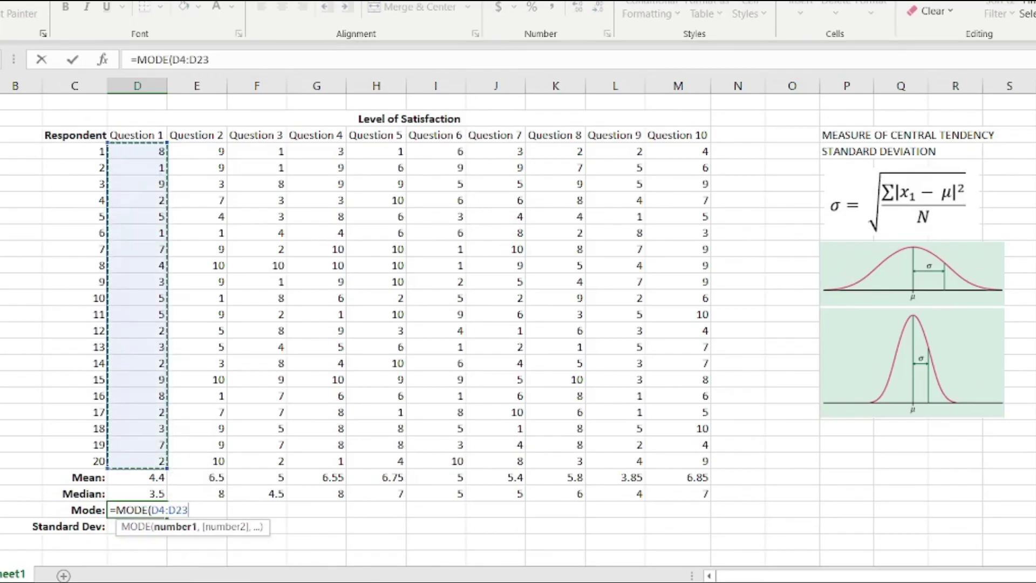
key(Return)
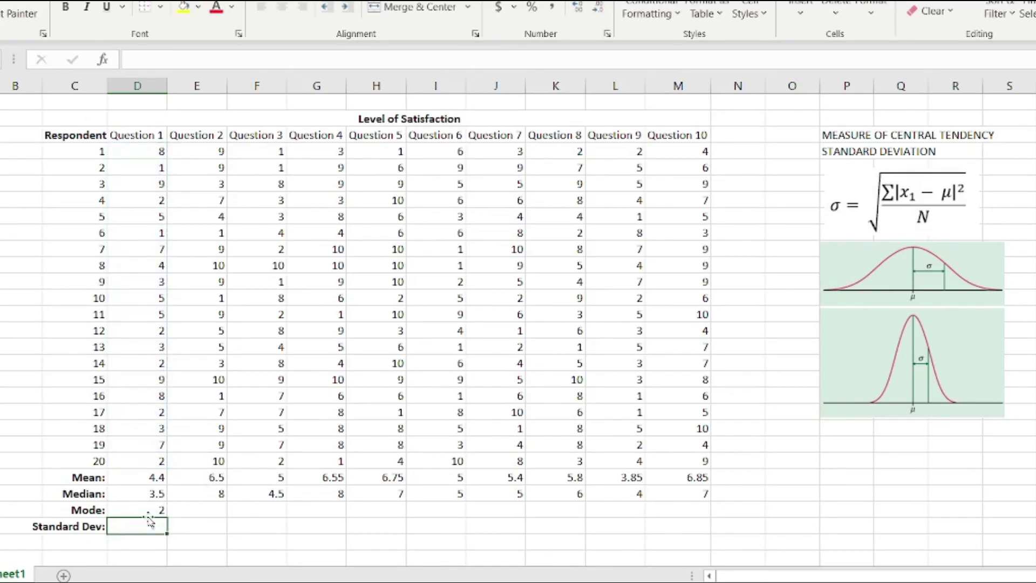
click(149, 514)
drag(167, 518, 723, 526)
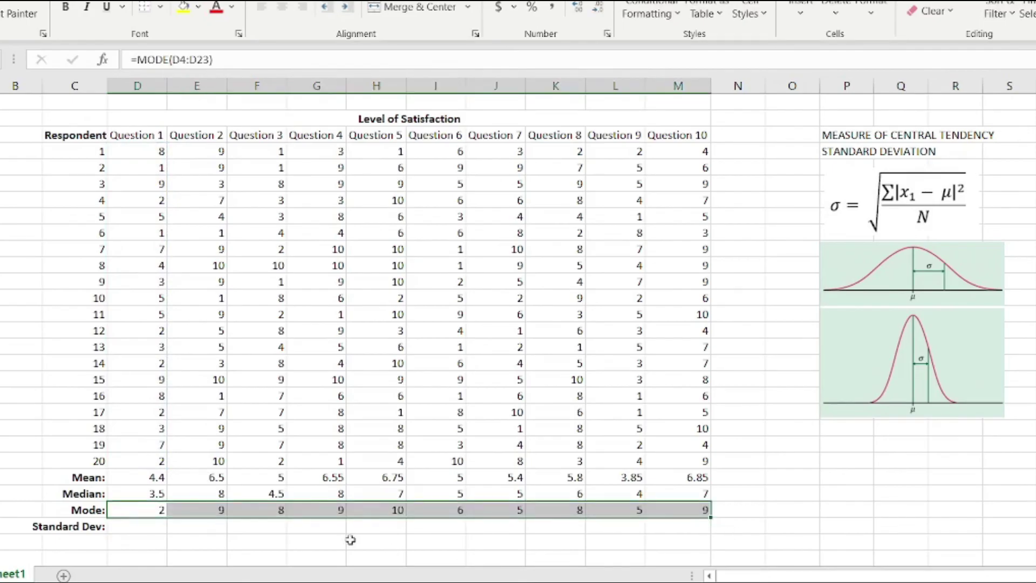
key(ctrl+Home)
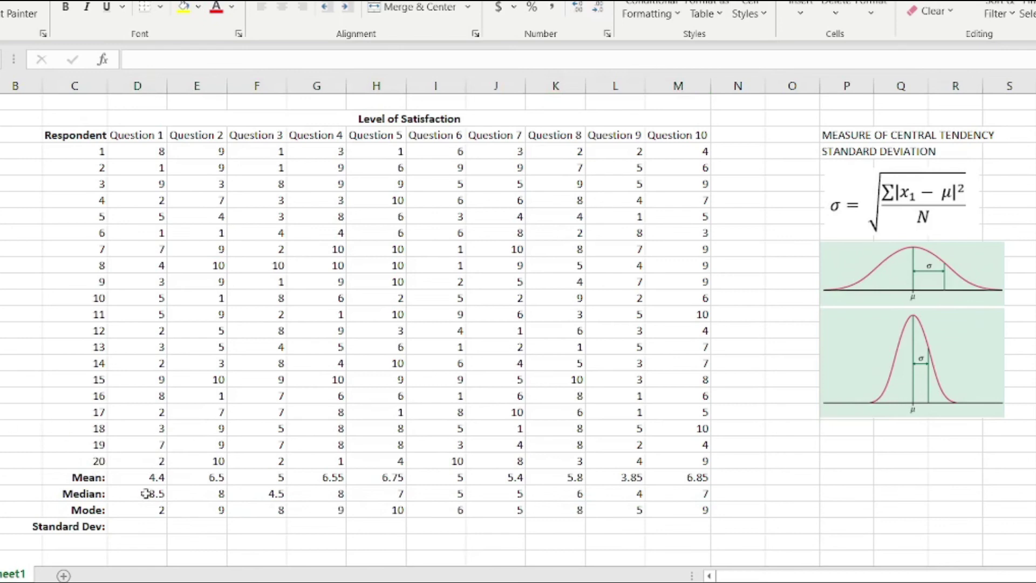
drag(144, 477, 677, 511)
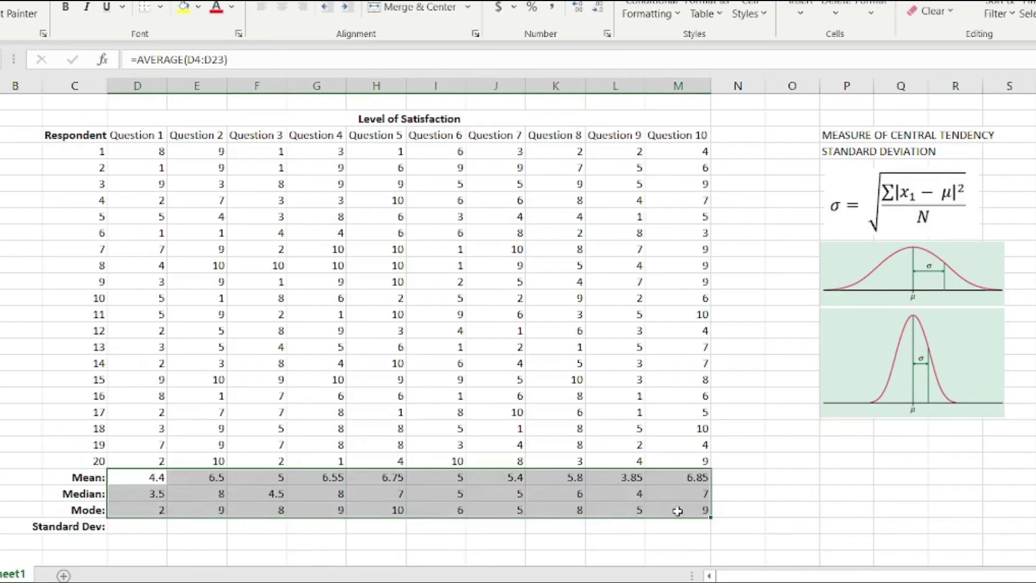
click(11, 446)
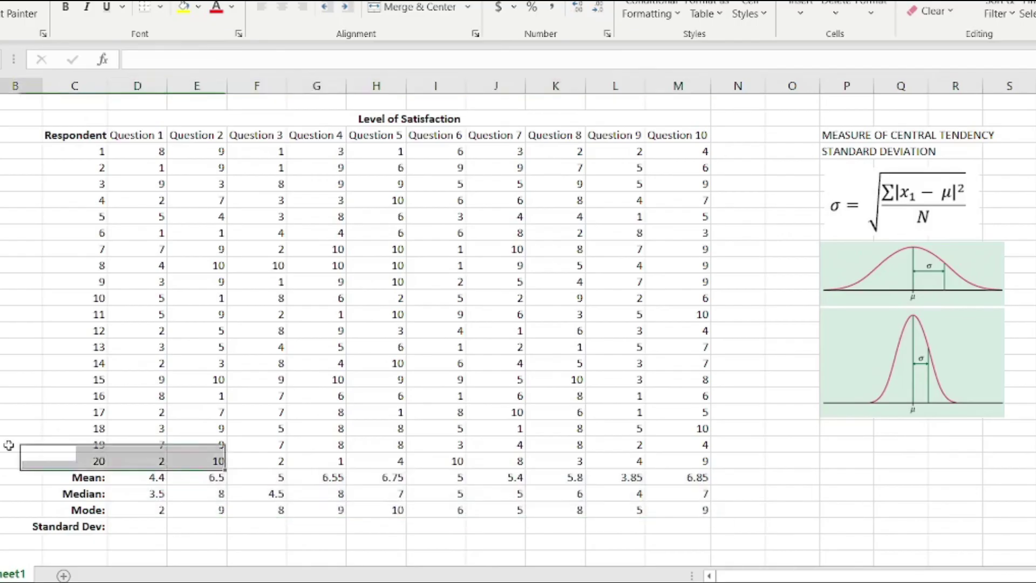
click(150, 480)
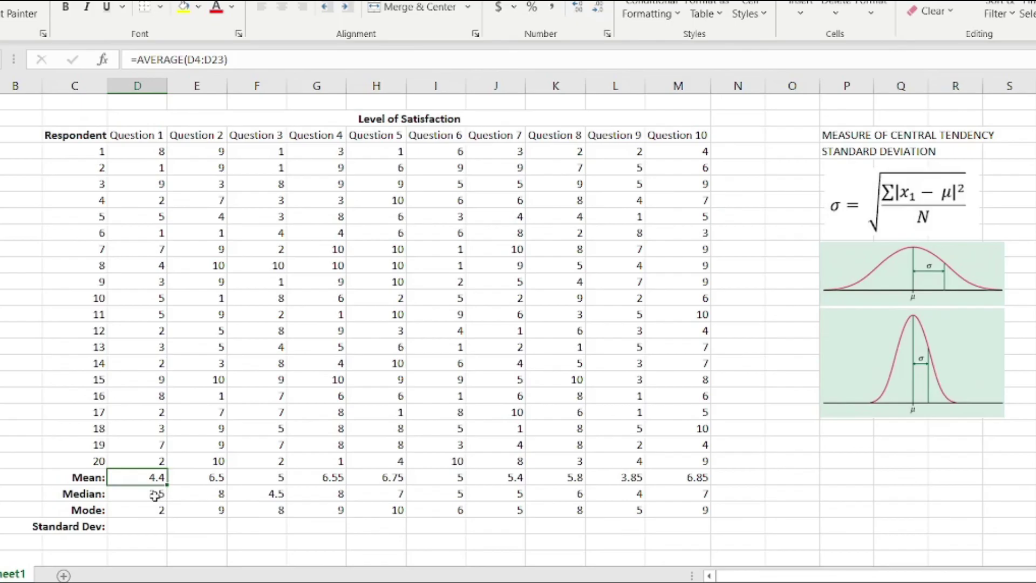
click(154, 495)
click(160, 515)
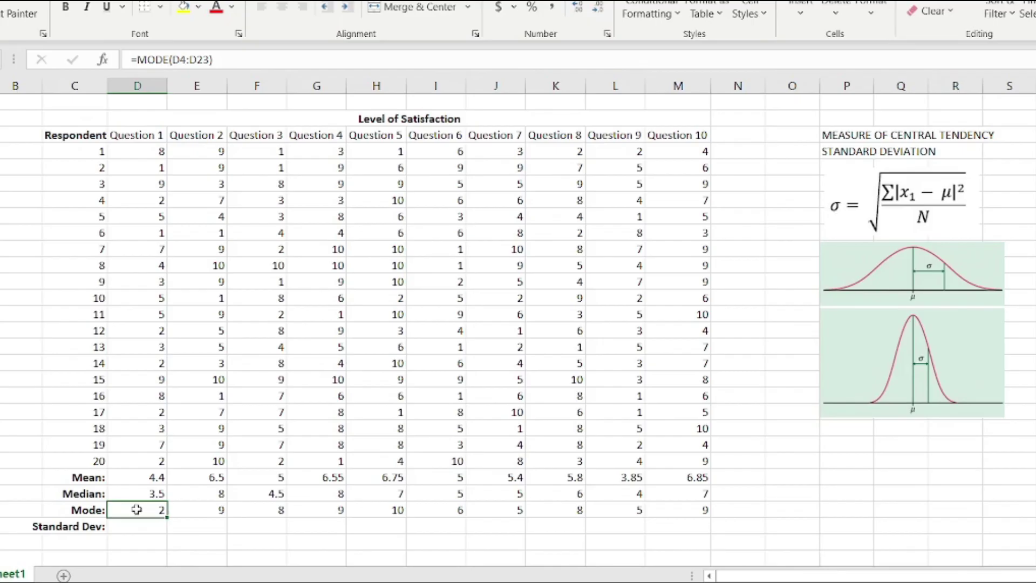
Step: Enter =STDEVA(D4:D23) in D27 and fill it across to M27, from 2.7222282 to 2.20704613
click(149, 526)
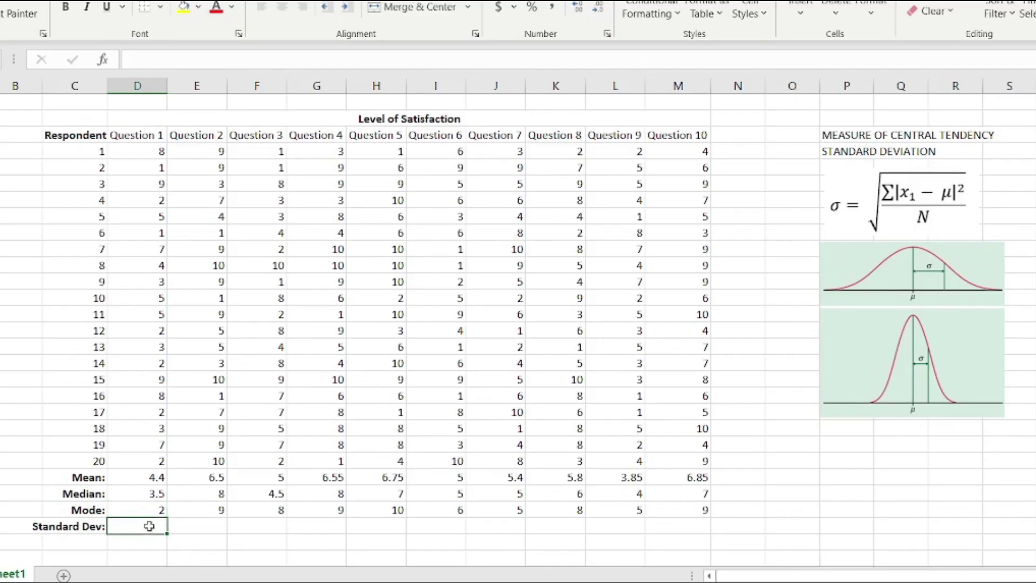
text(=)
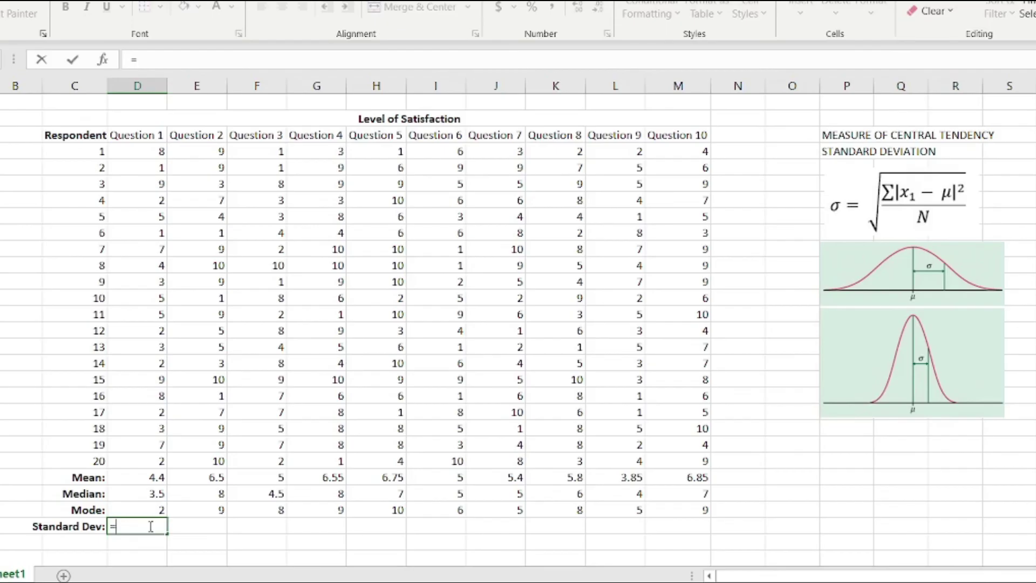
text(st)
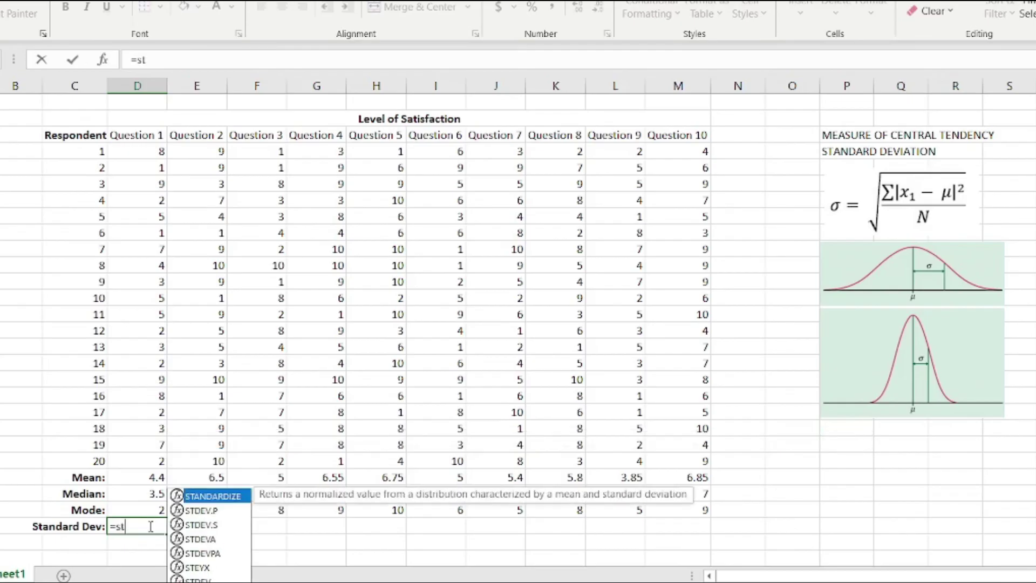
text(de)
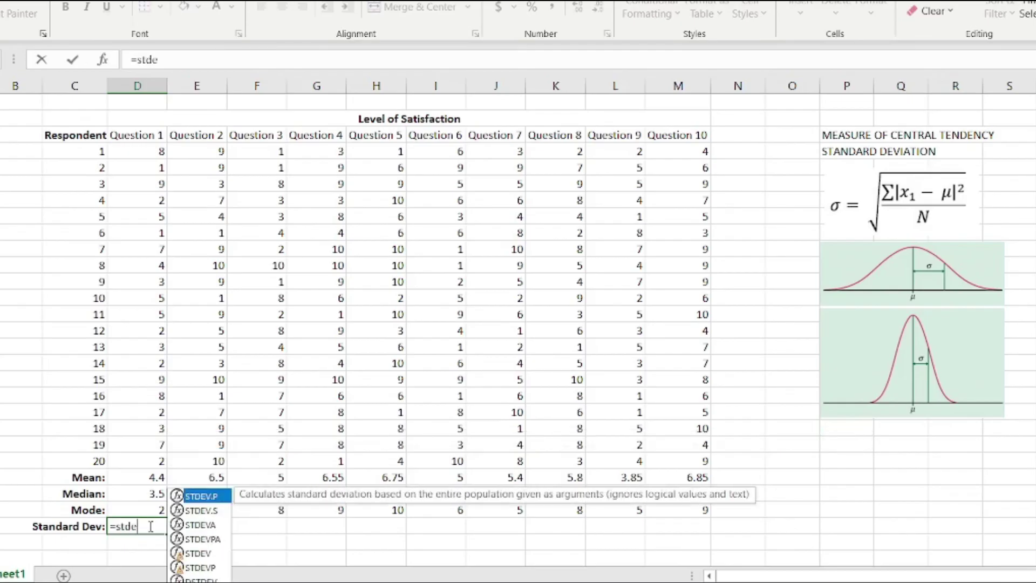
text(va)
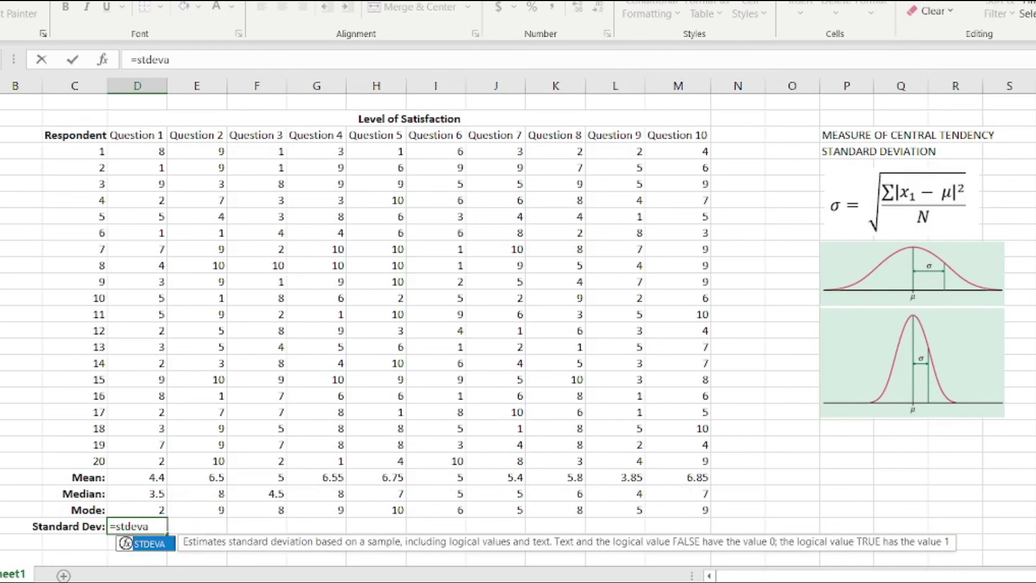
text(()
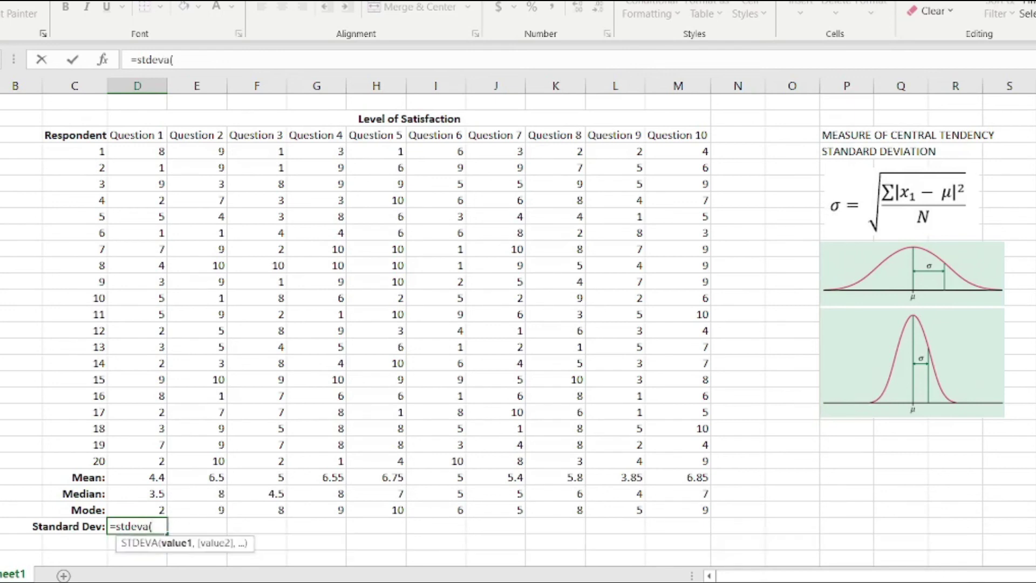
drag(138, 151, 141, 460)
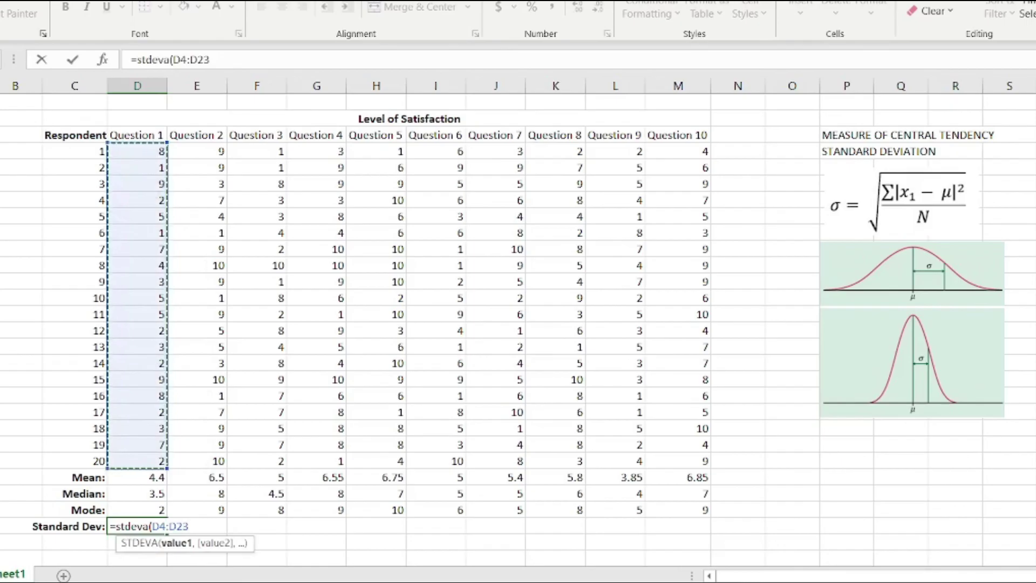
key(Return)
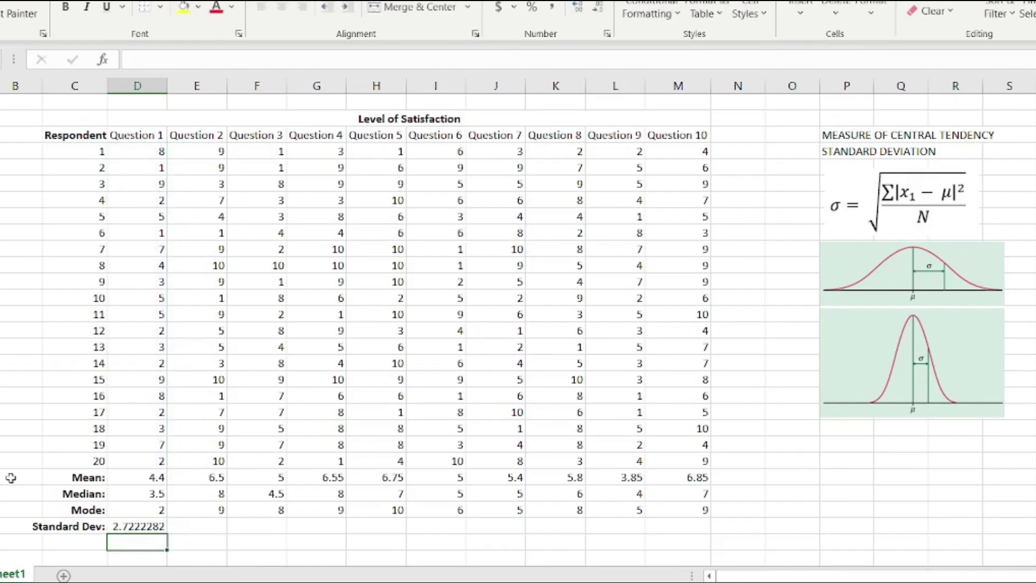
click(132, 529)
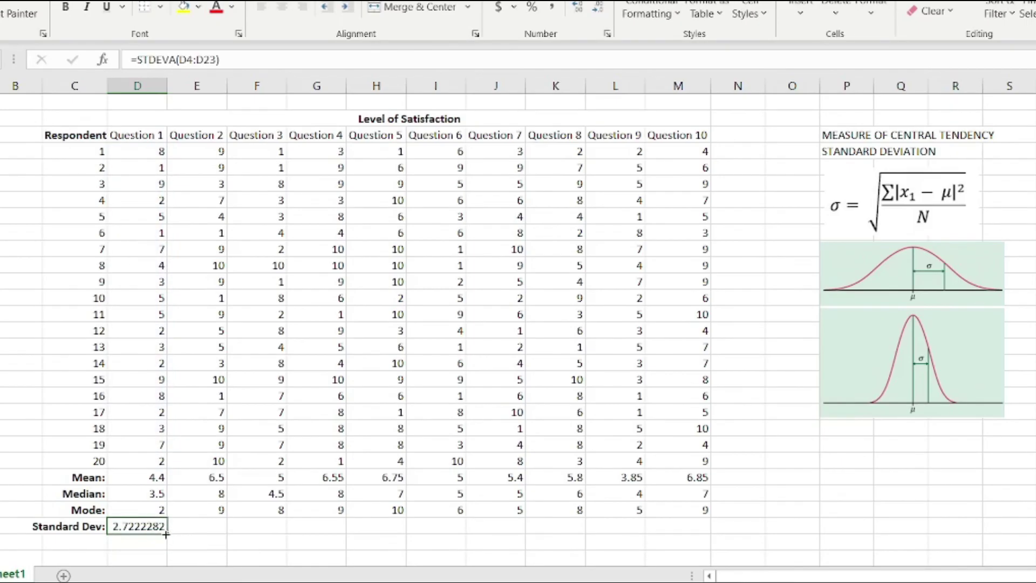
drag(166, 534, 688, 518)
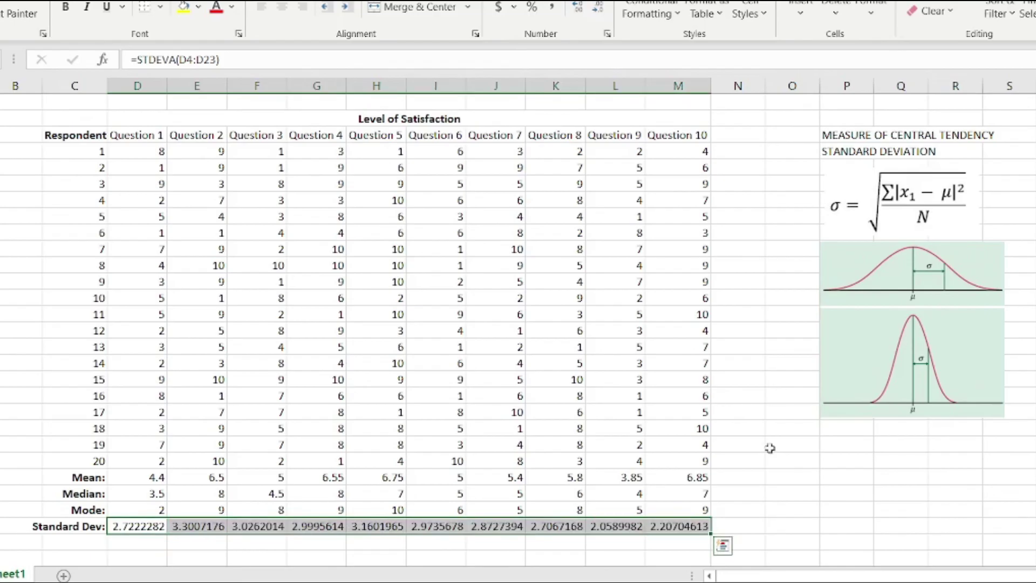
click(140, 546)
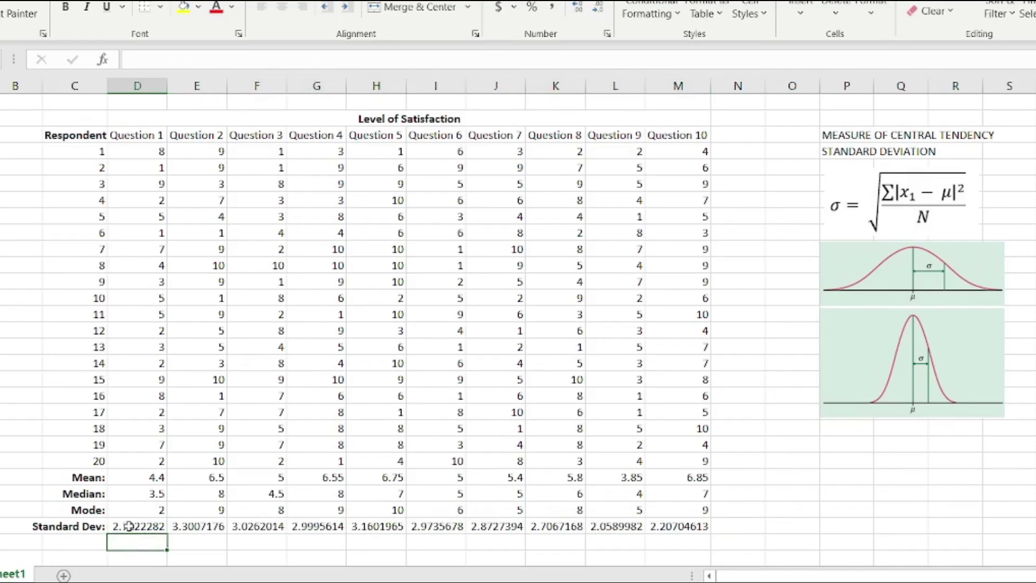
click(129, 525)
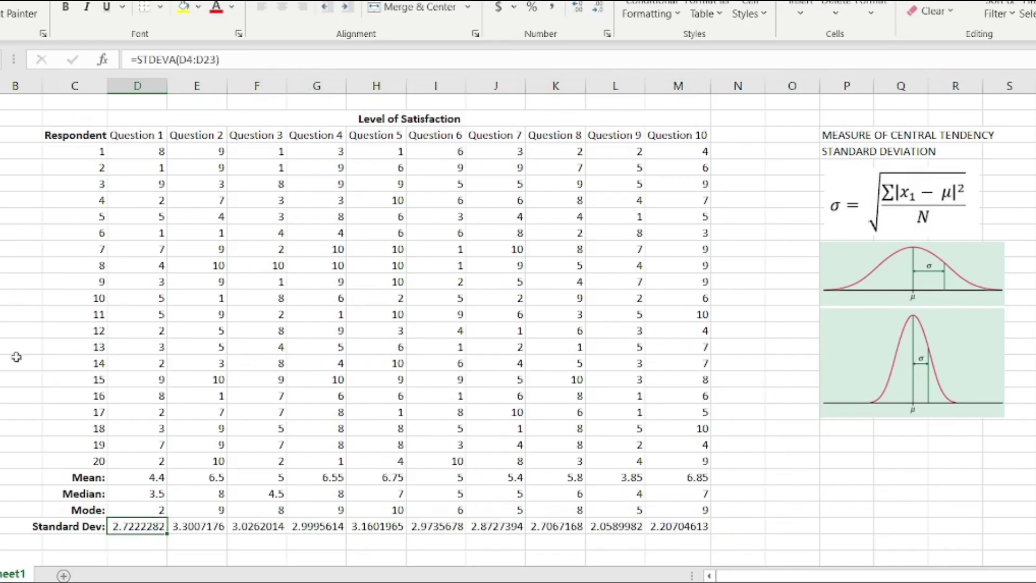